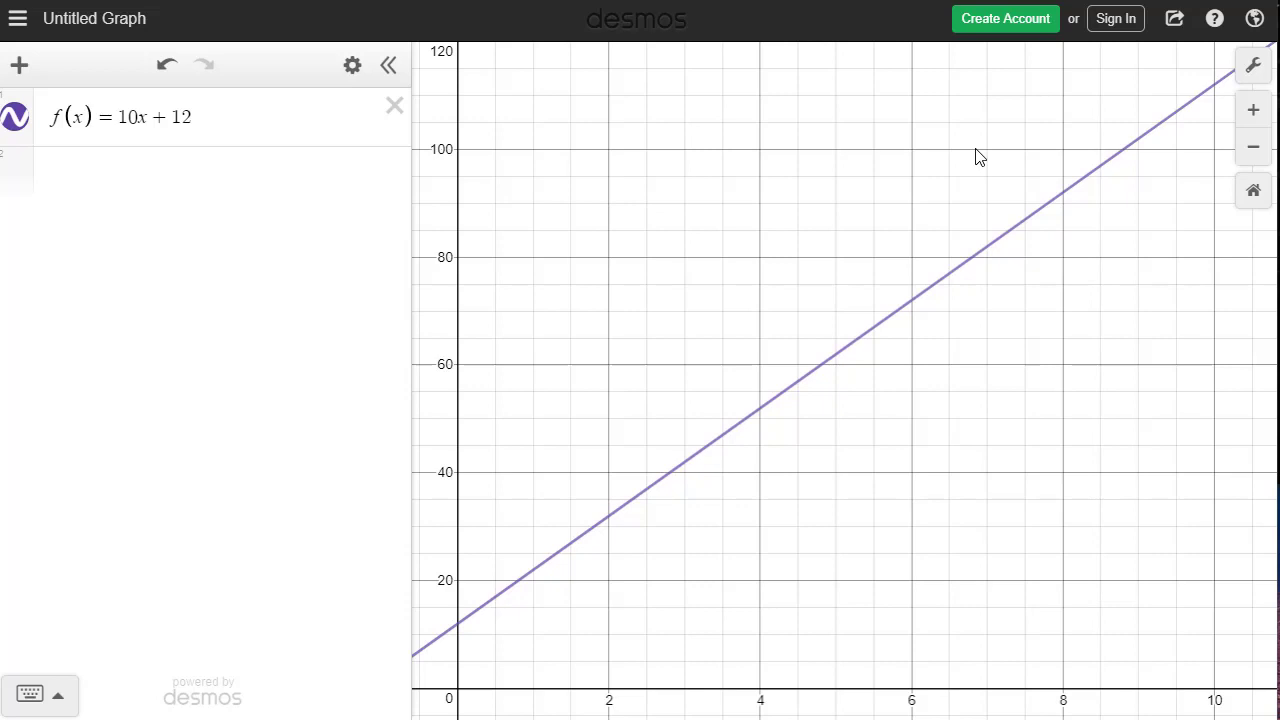
# Set up an image export of the graph with Medium Square size and Medium line thickness.
pyautogui.click(1177, 30)
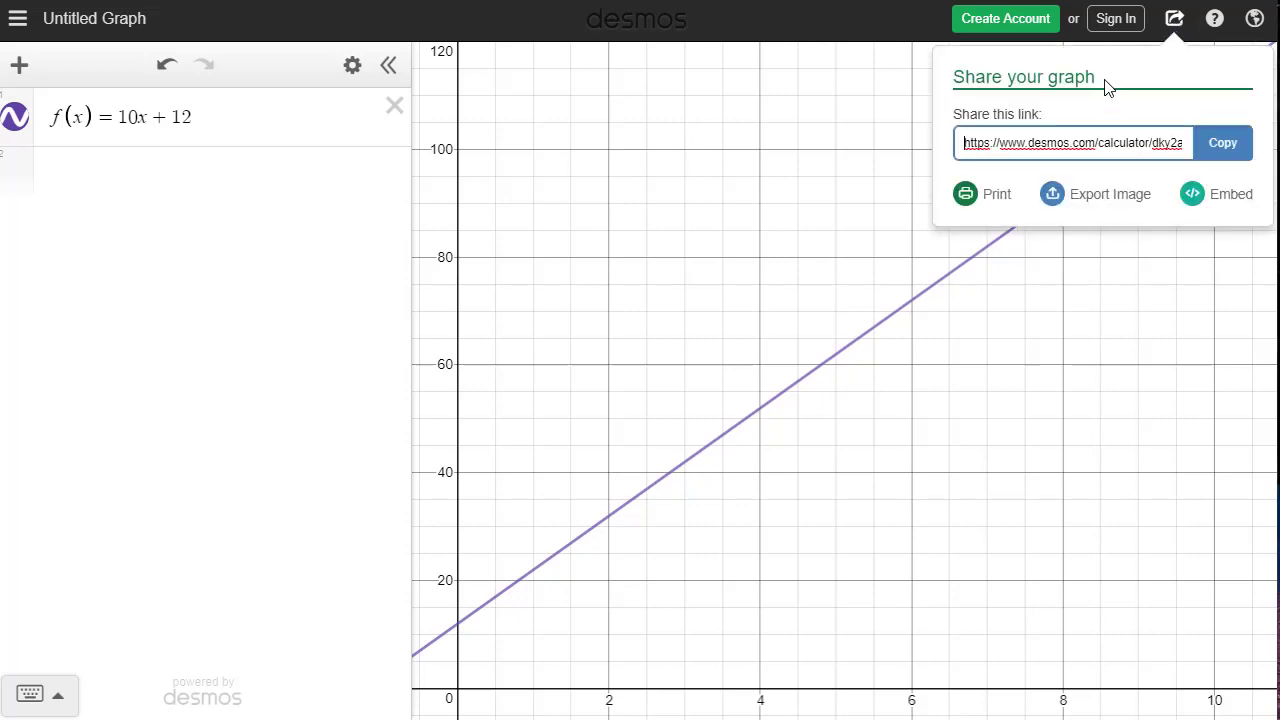
pyautogui.click(1100, 198)
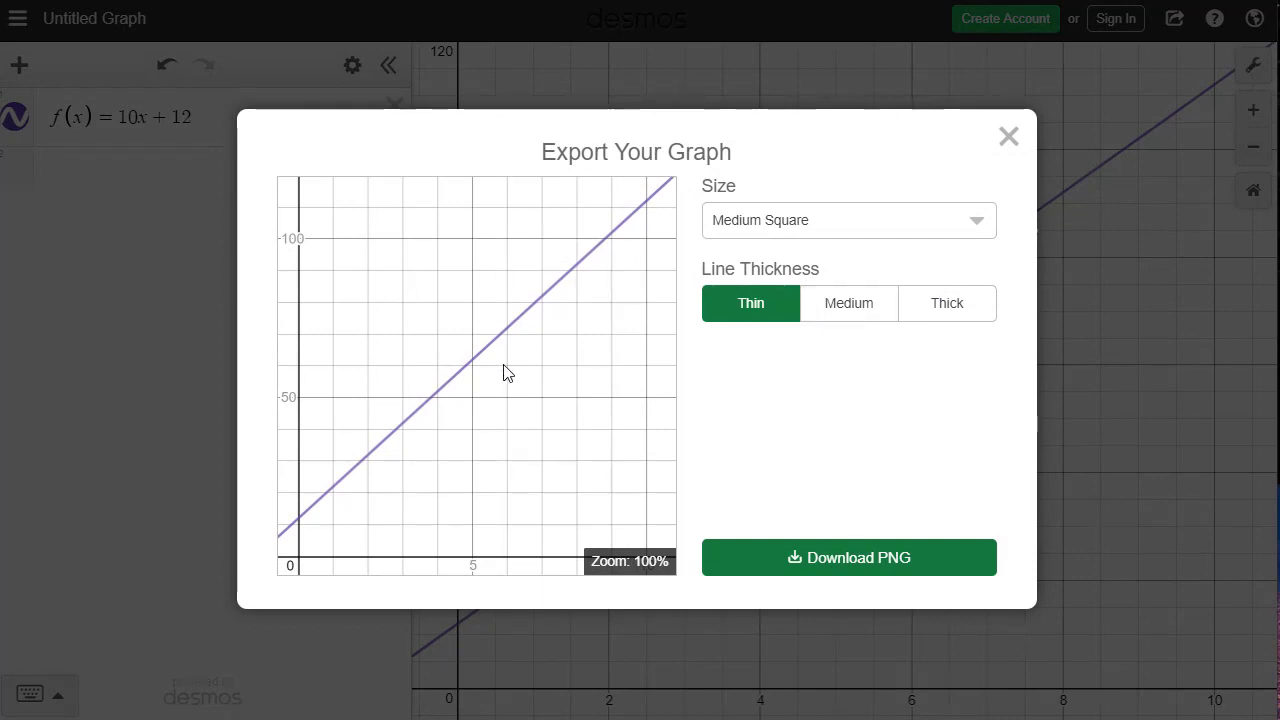
pyautogui.click(838, 230)
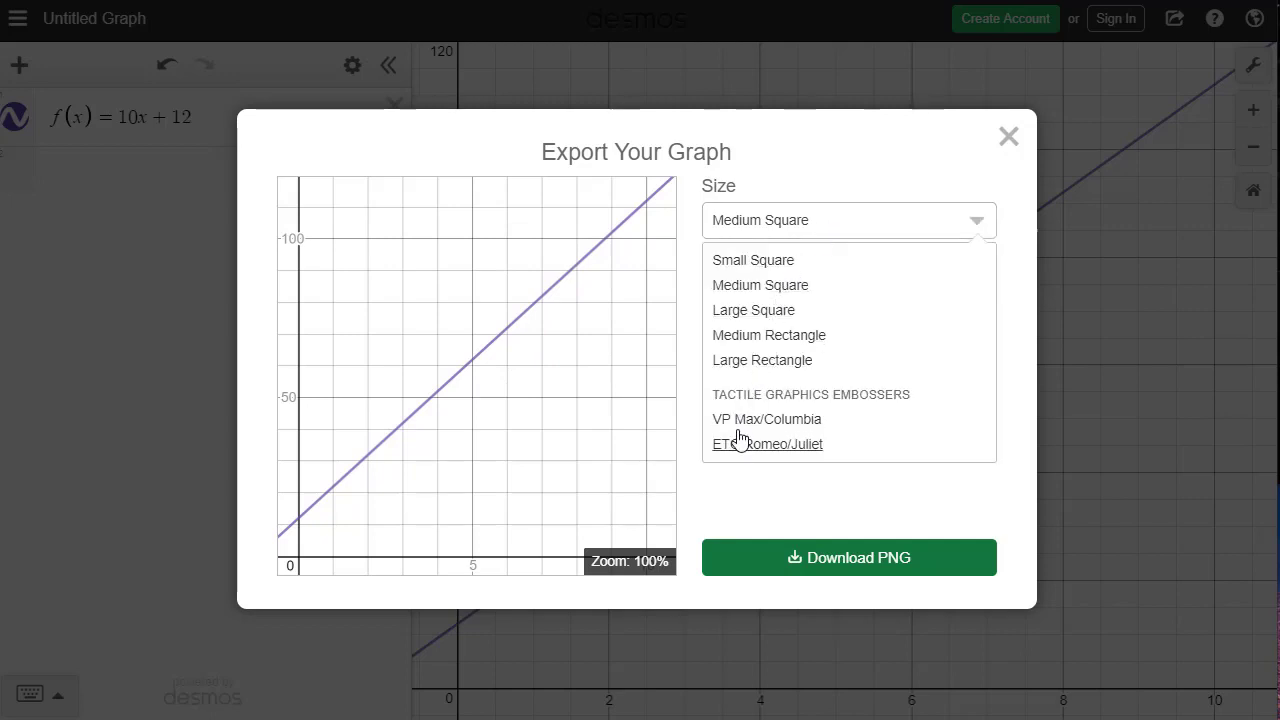
pyautogui.click(754, 288)
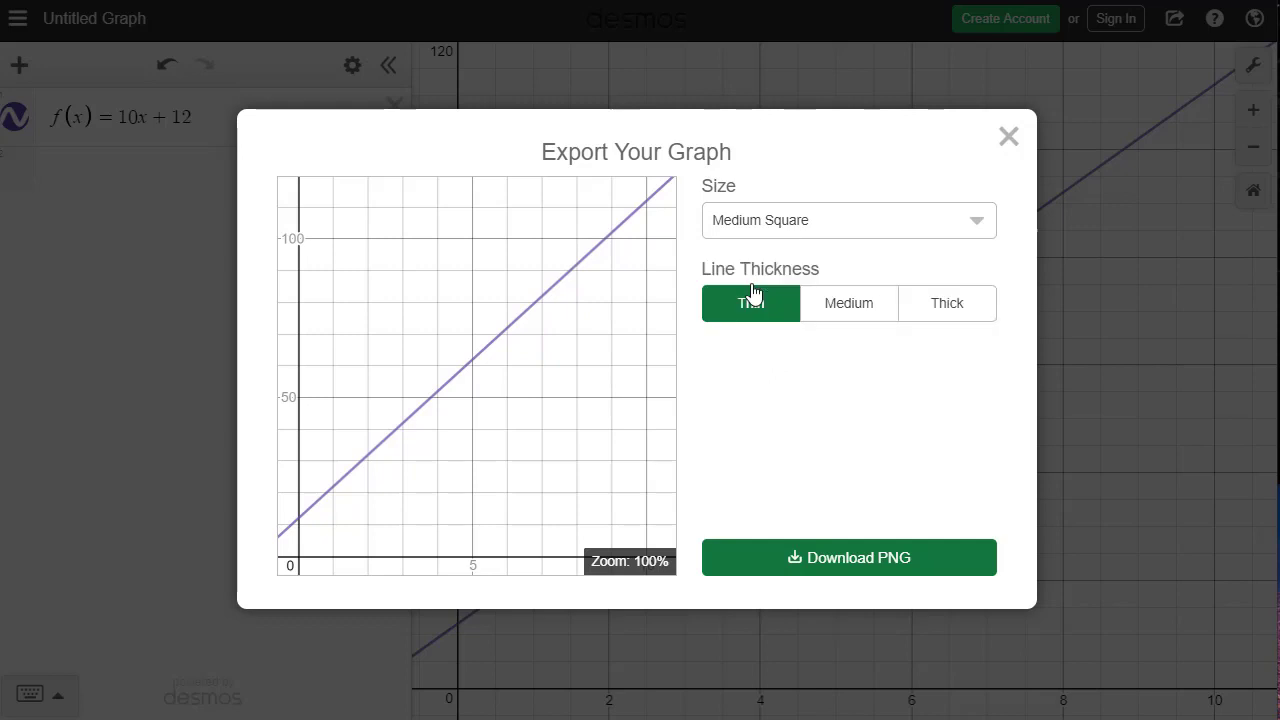
pyautogui.click(848, 310)
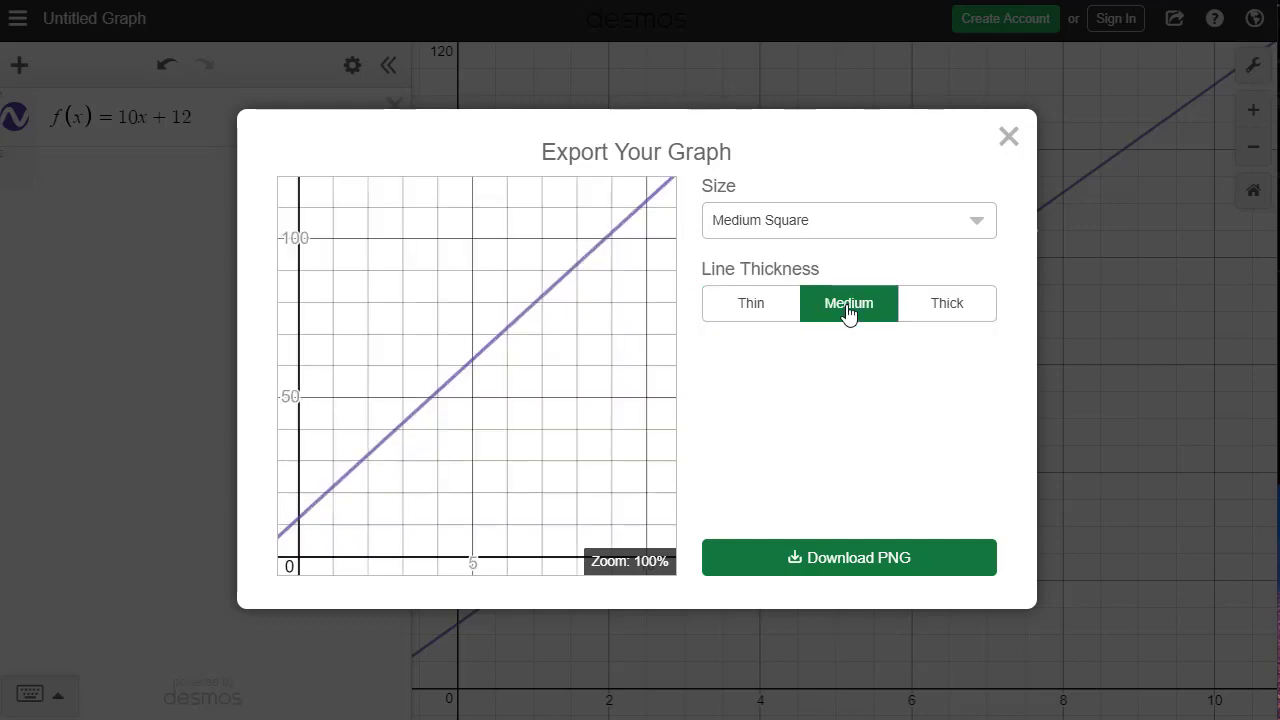
pyautogui.click(946, 306)
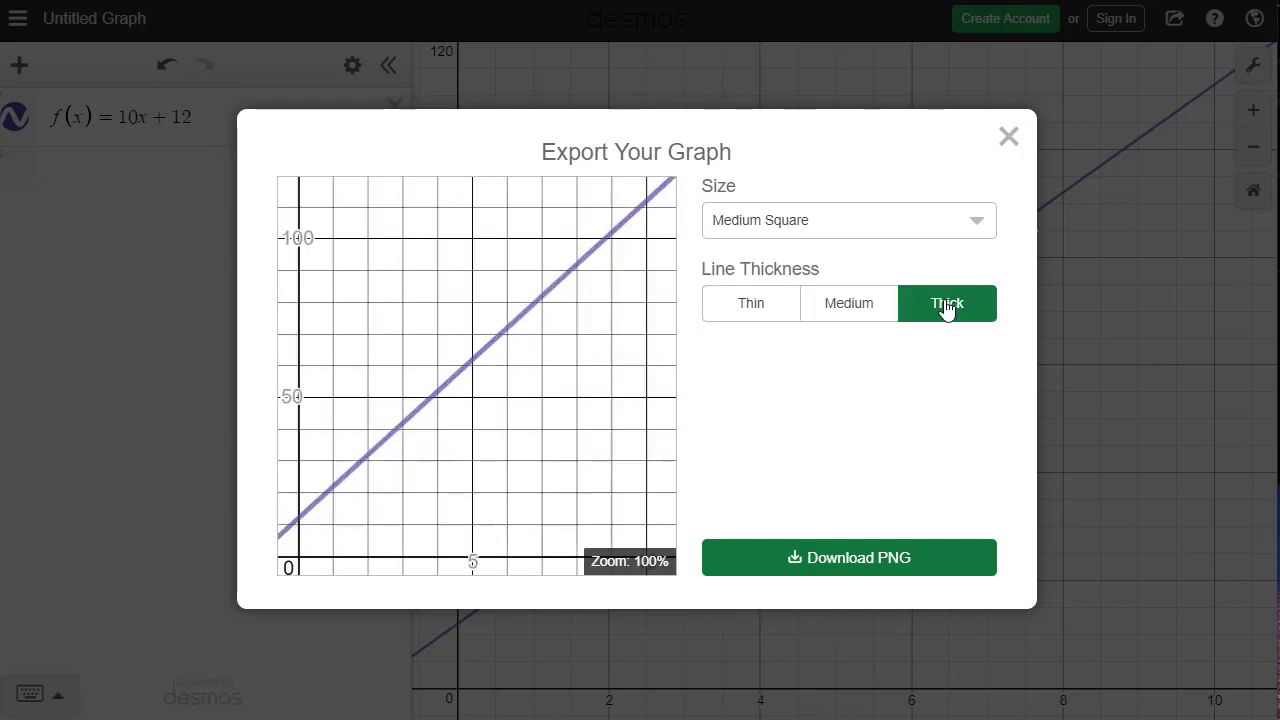
pyautogui.click(814, 308)
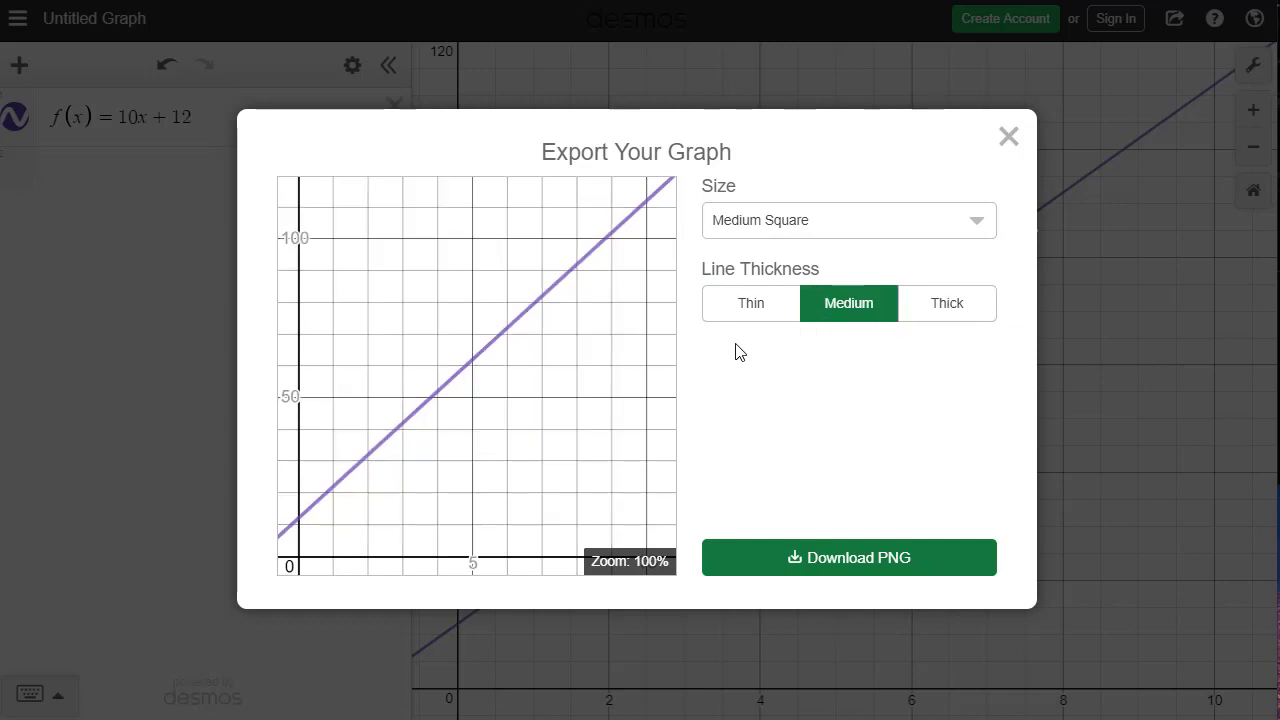
# Download the graph as a PNG and close the export dialog.
pyautogui.click(849, 564)
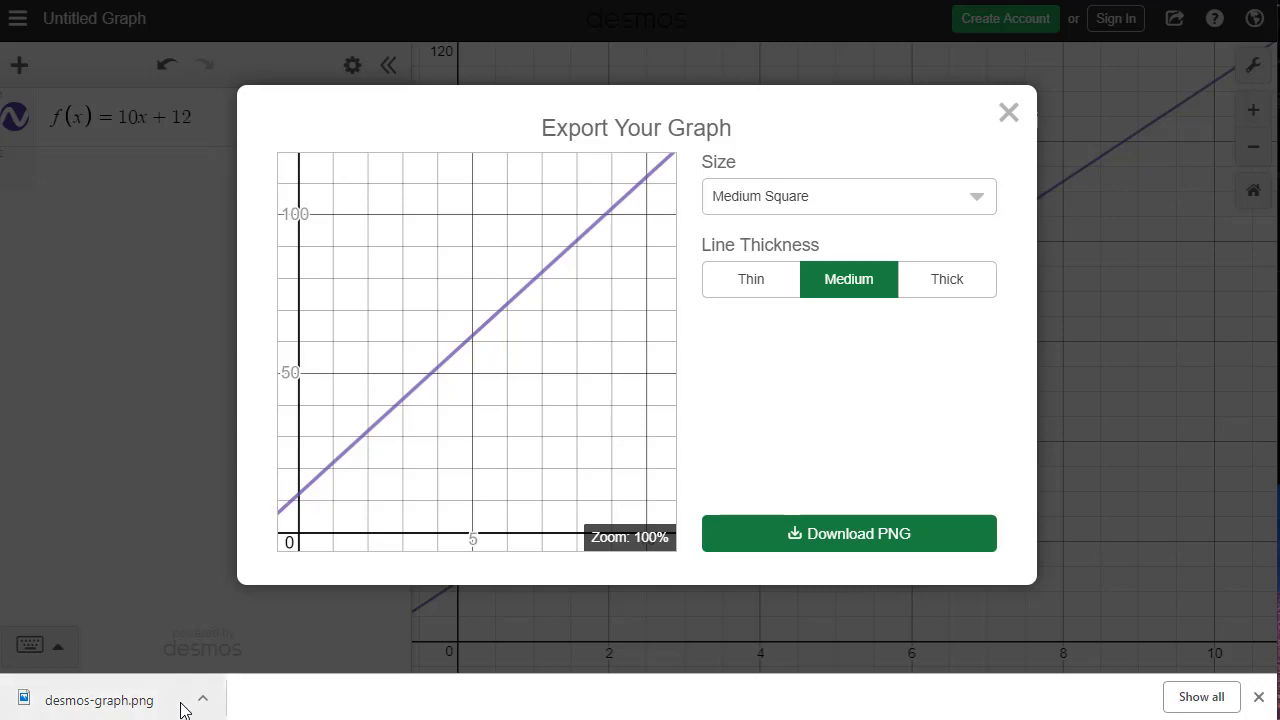
pyautogui.click(203, 702)
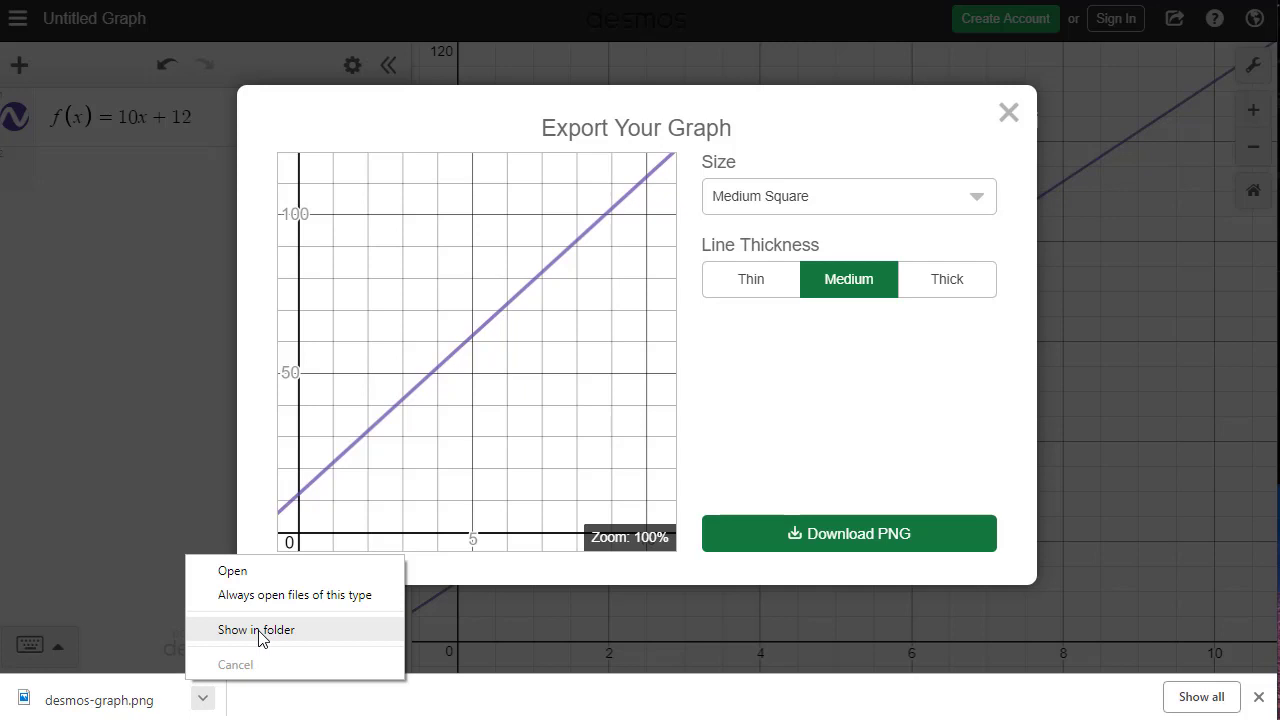
pyautogui.click(1013, 117)
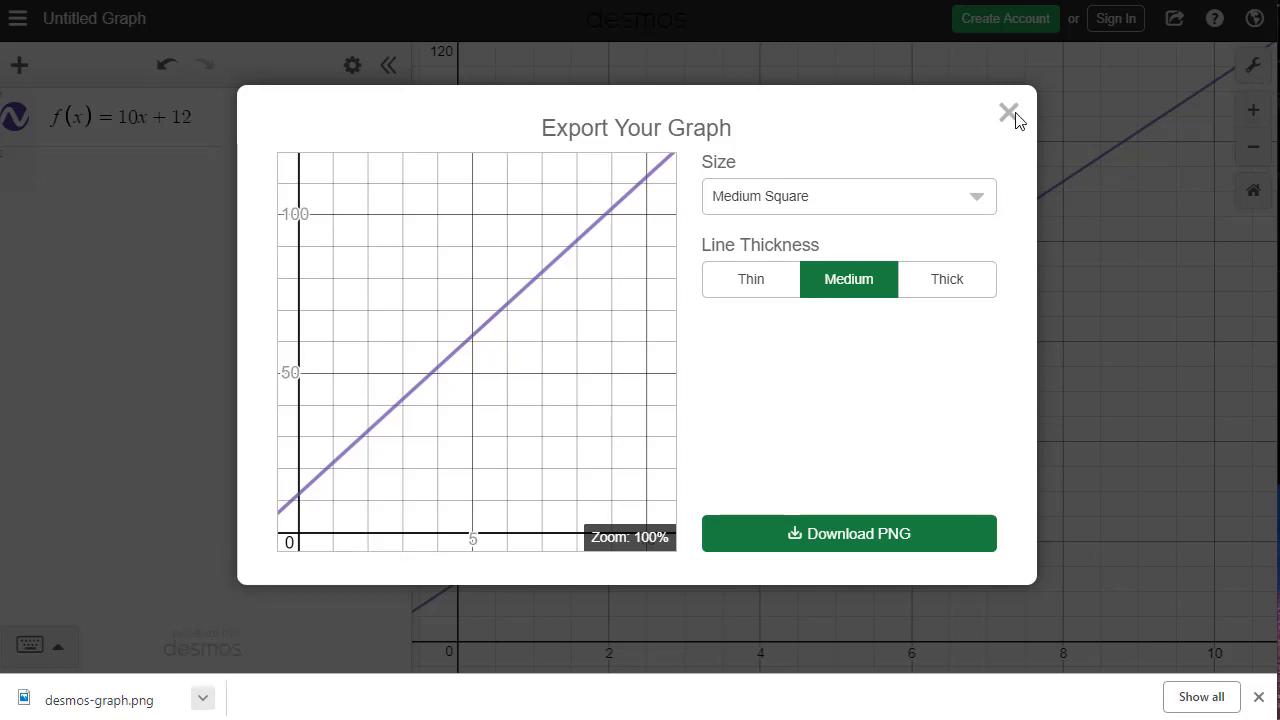
pyautogui.click(1014, 118)
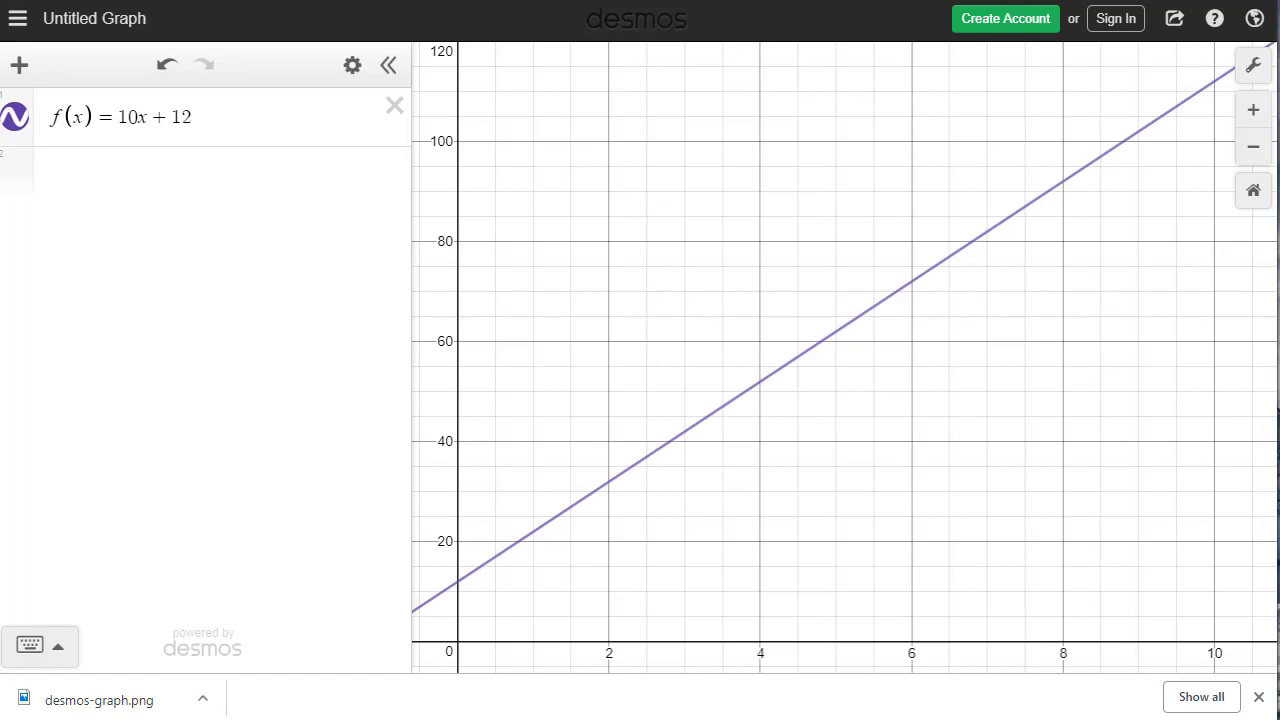
# Switch to Canvas and start a discussion titled "Dueling Lines in Desmos Part 1 - Team 0" reading "This is the graph of y = 10x + 12.".
pyautogui.hotkey('ctrl', 'Tab')
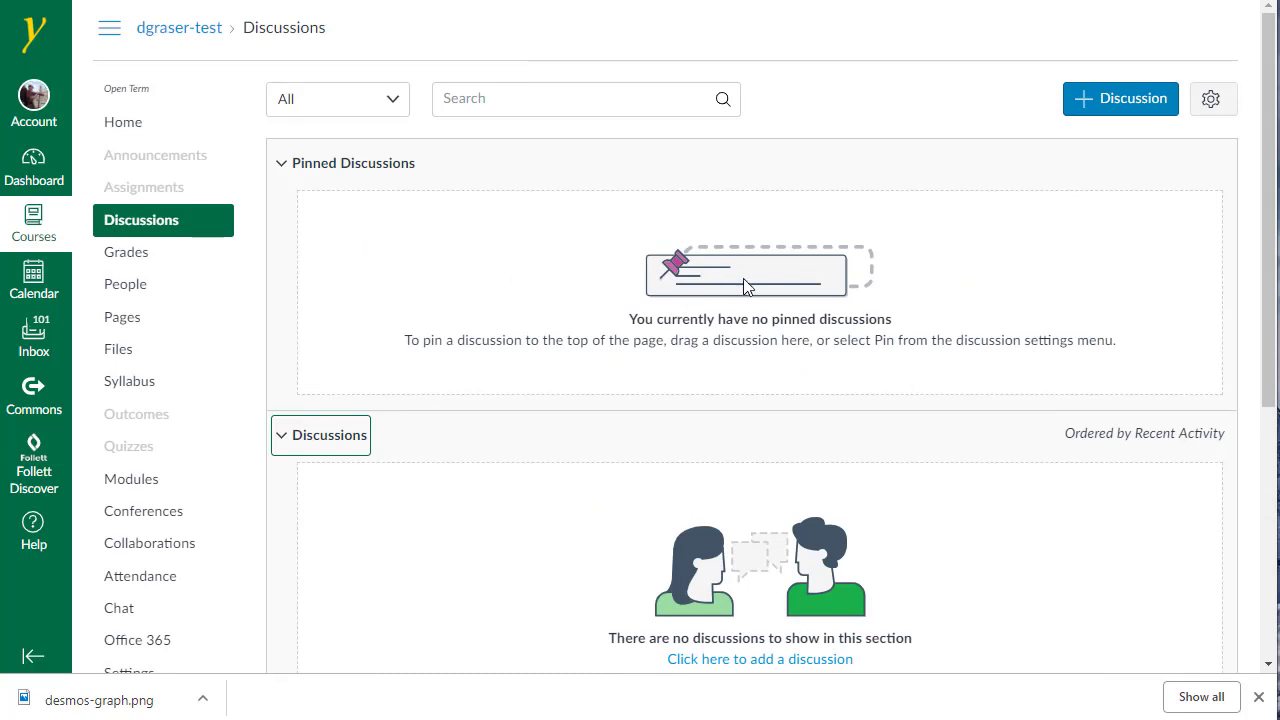
pyautogui.click(1122, 106)
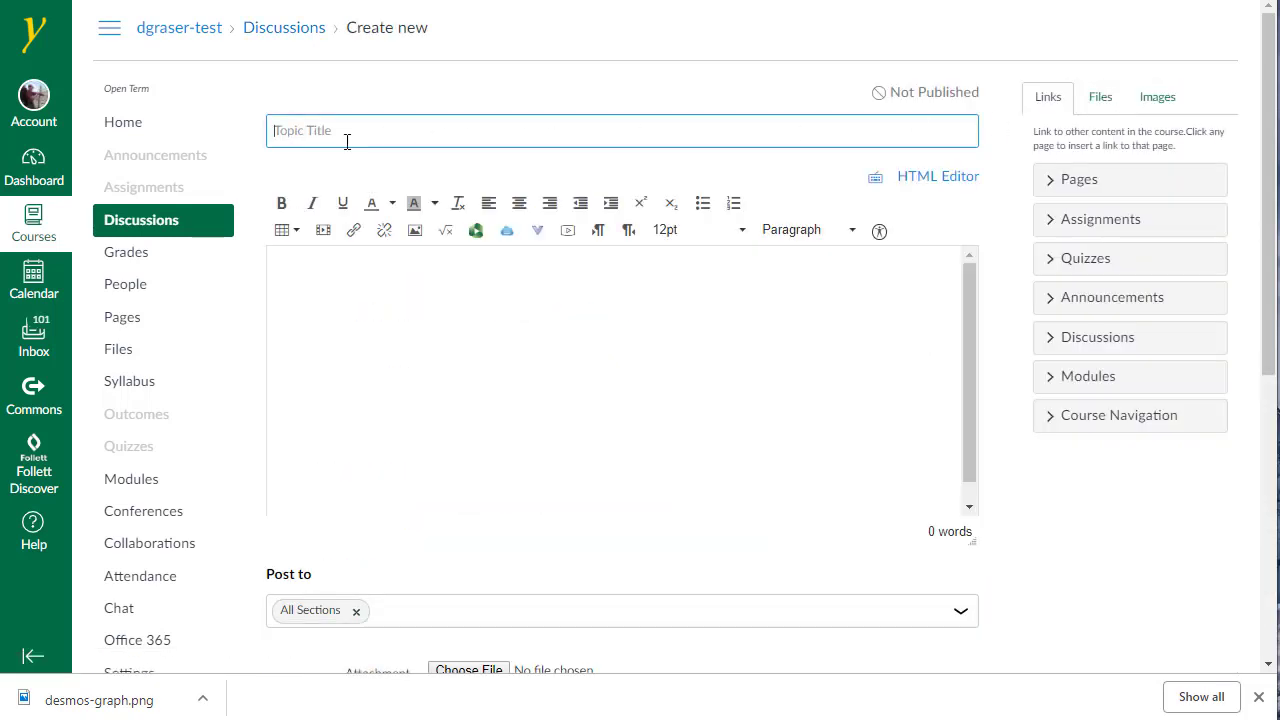
pyautogui.click(348, 131)
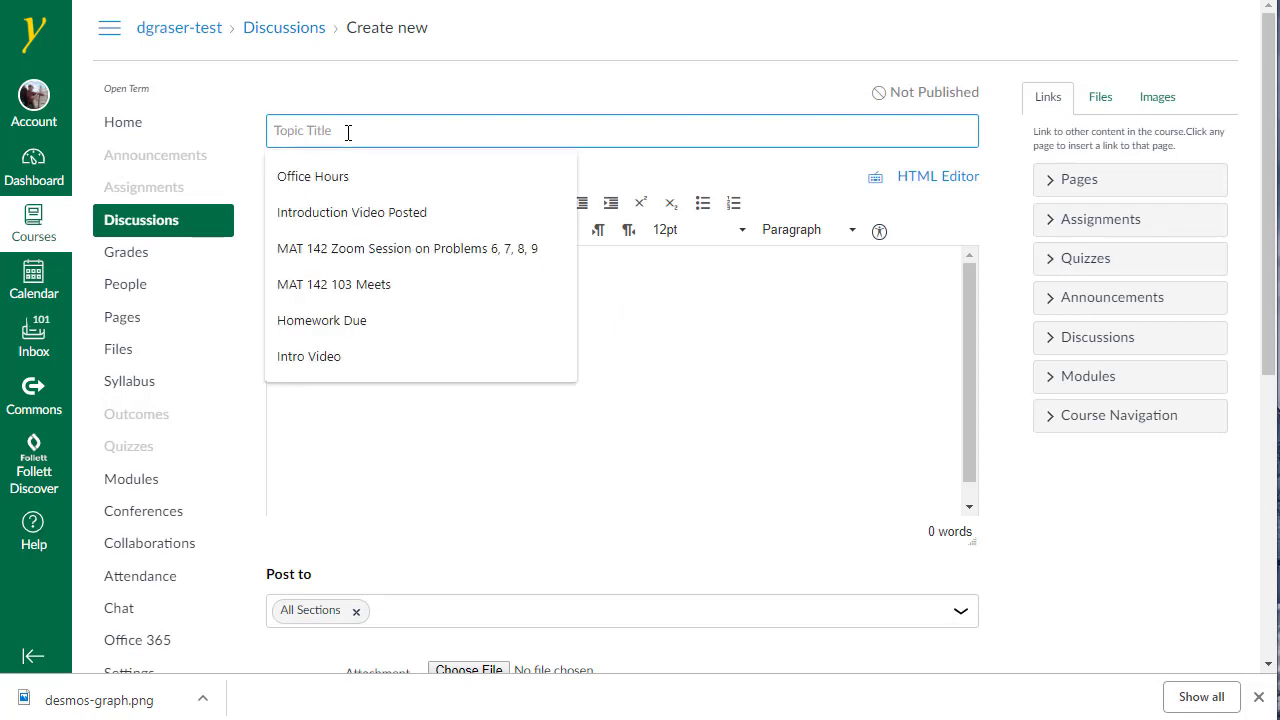
pyautogui.write('D')
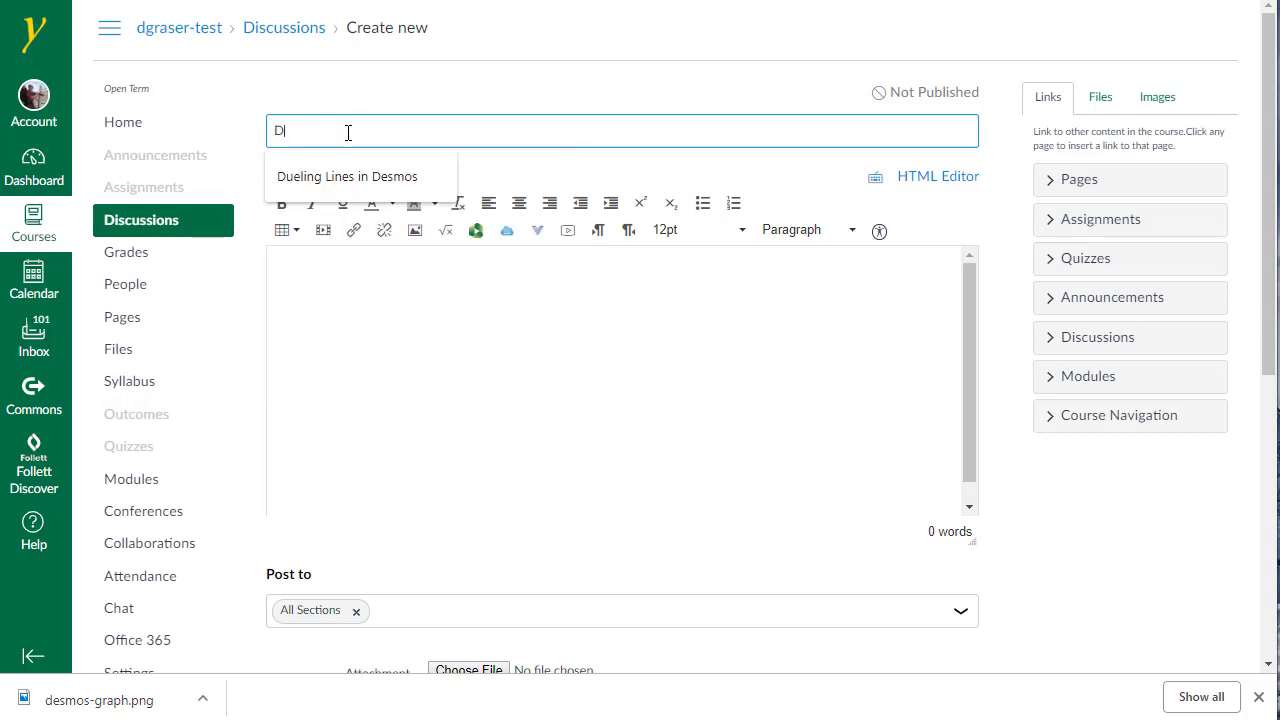
pyautogui.write('ueling Lines in Desmos Part')
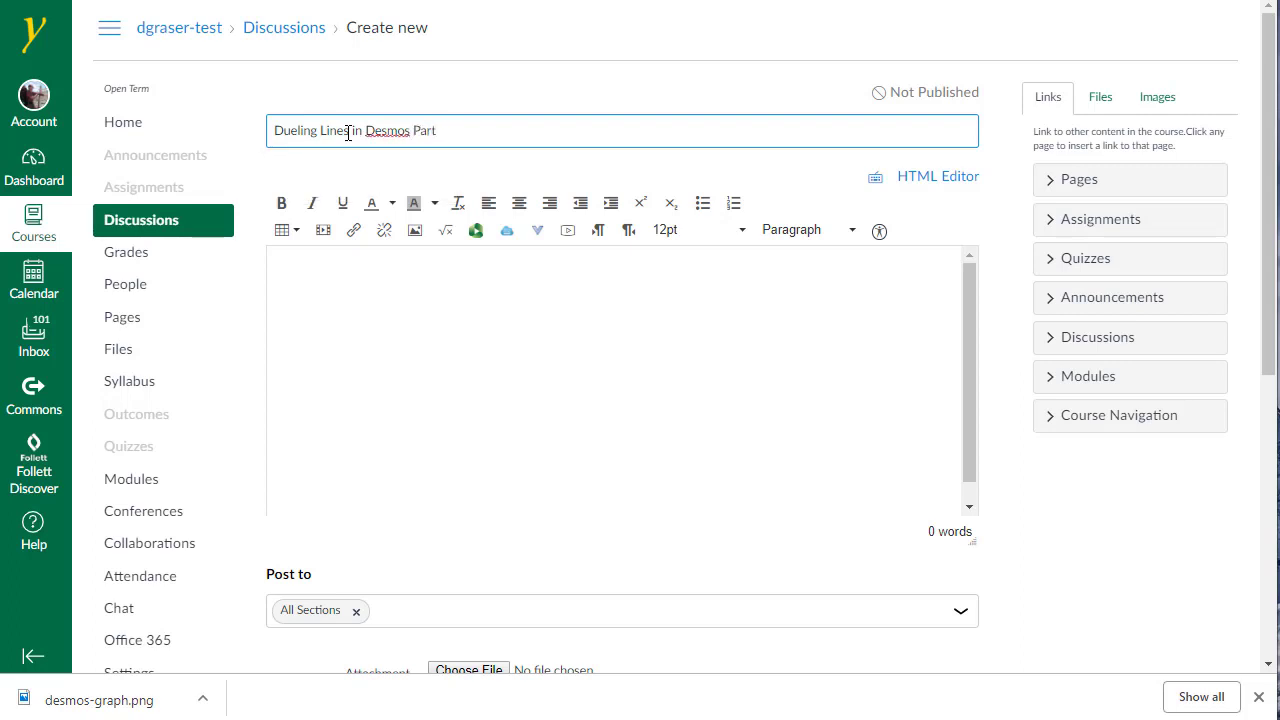
pyautogui.write(' 1 - Team 0')
pyautogui.click(337, 286)
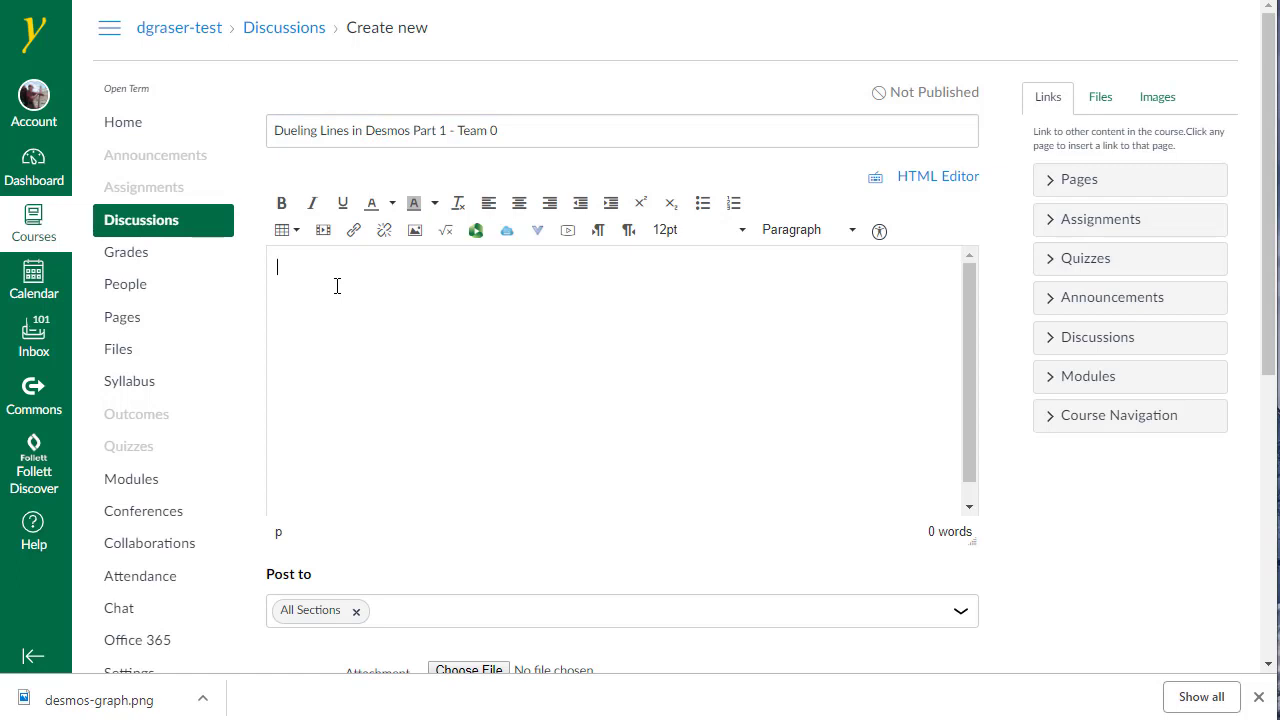
pyautogui.write('This is the graph of y = 10x + 12.')
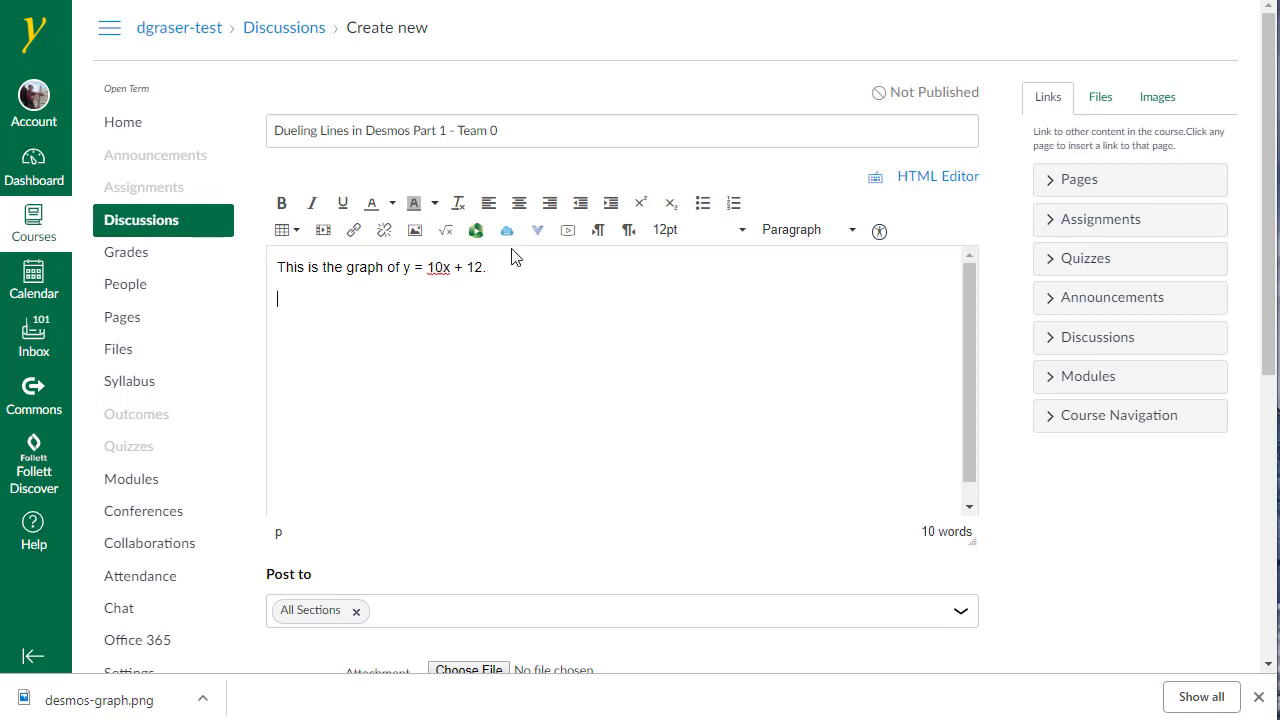
# Upload the desmos-graph PNG from the Downloads folder into My files in Canvas as the image source for the discussion.
pyautogui.click(415, 237)
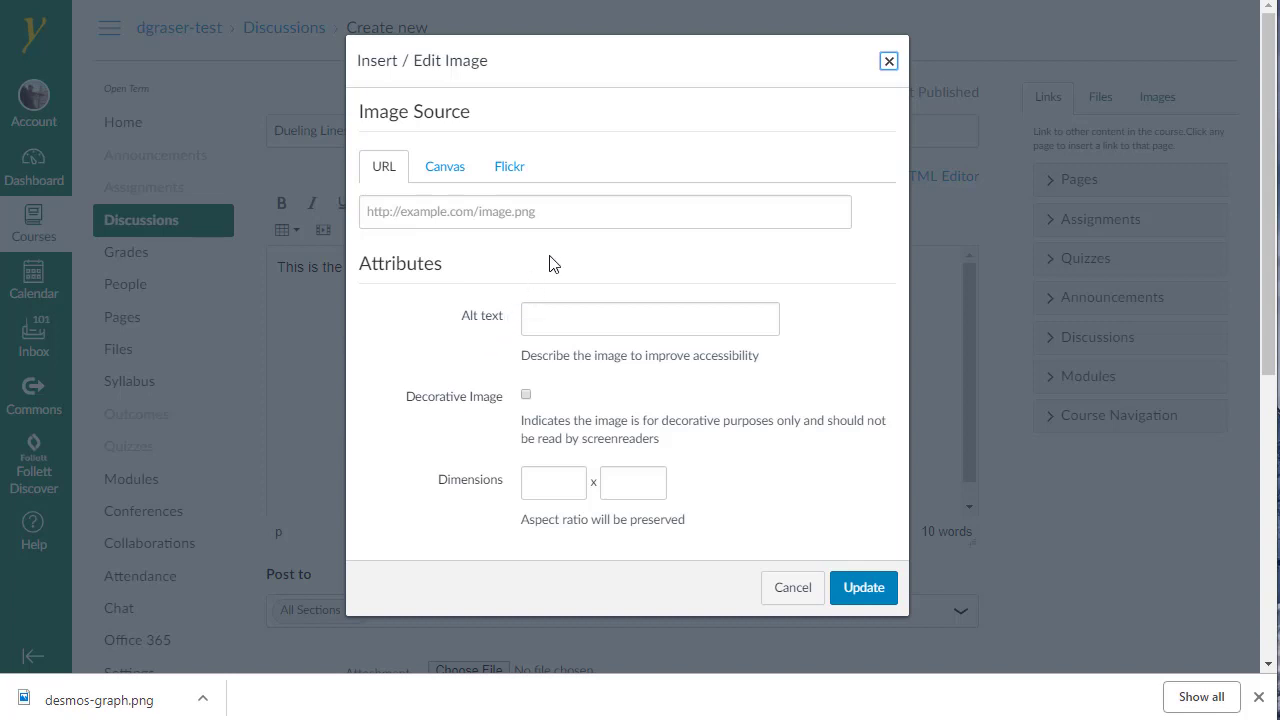
pyautogui.click(743, 454)
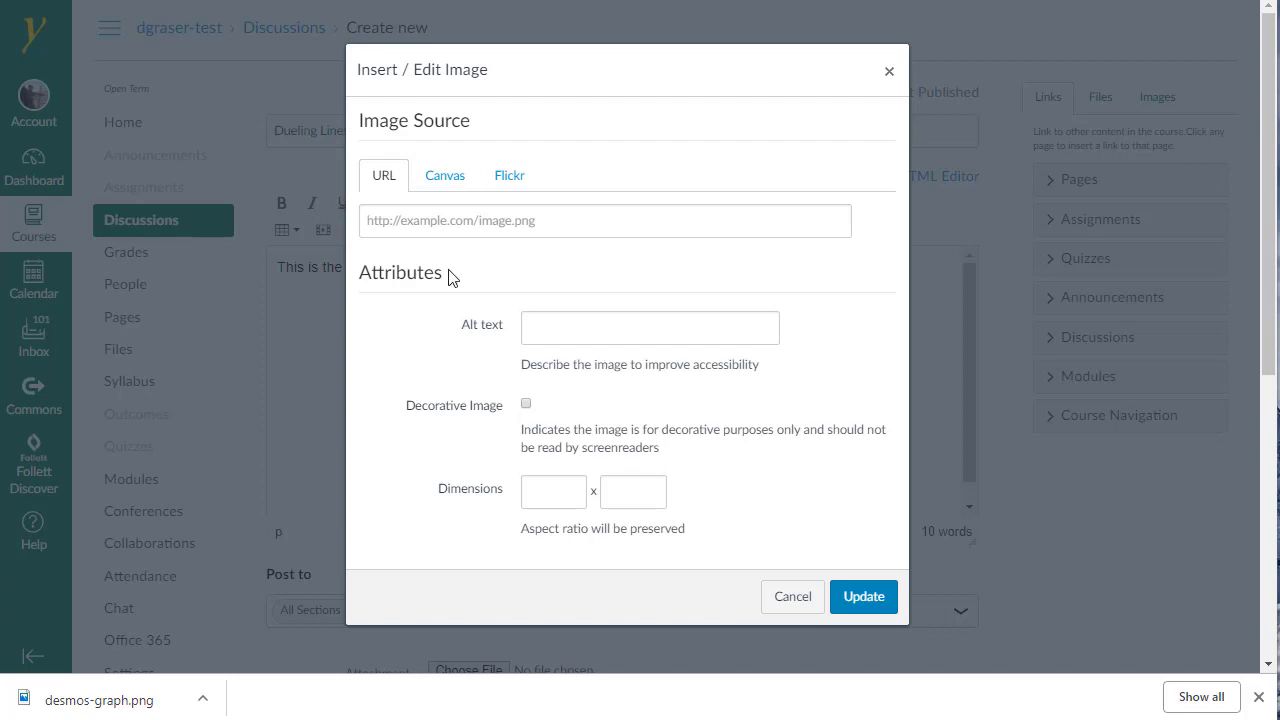
pyautogui.click(447, 188)
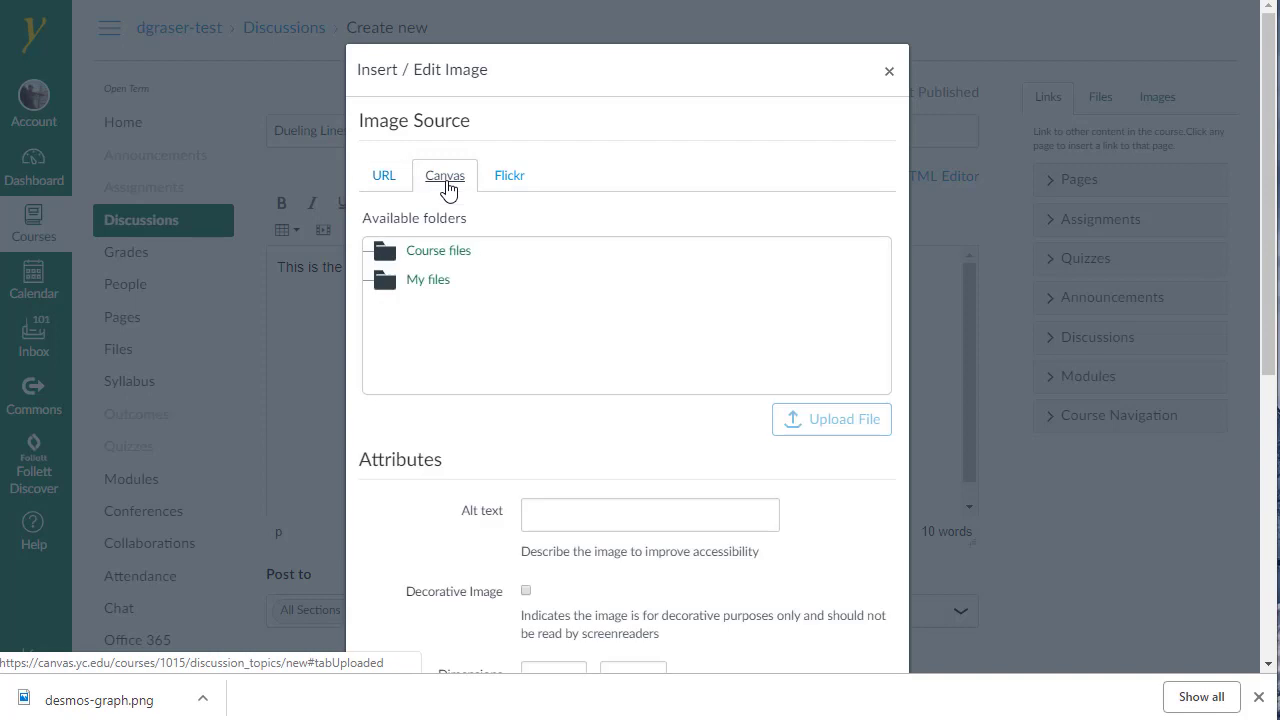
pyautogui.click(420, 285)
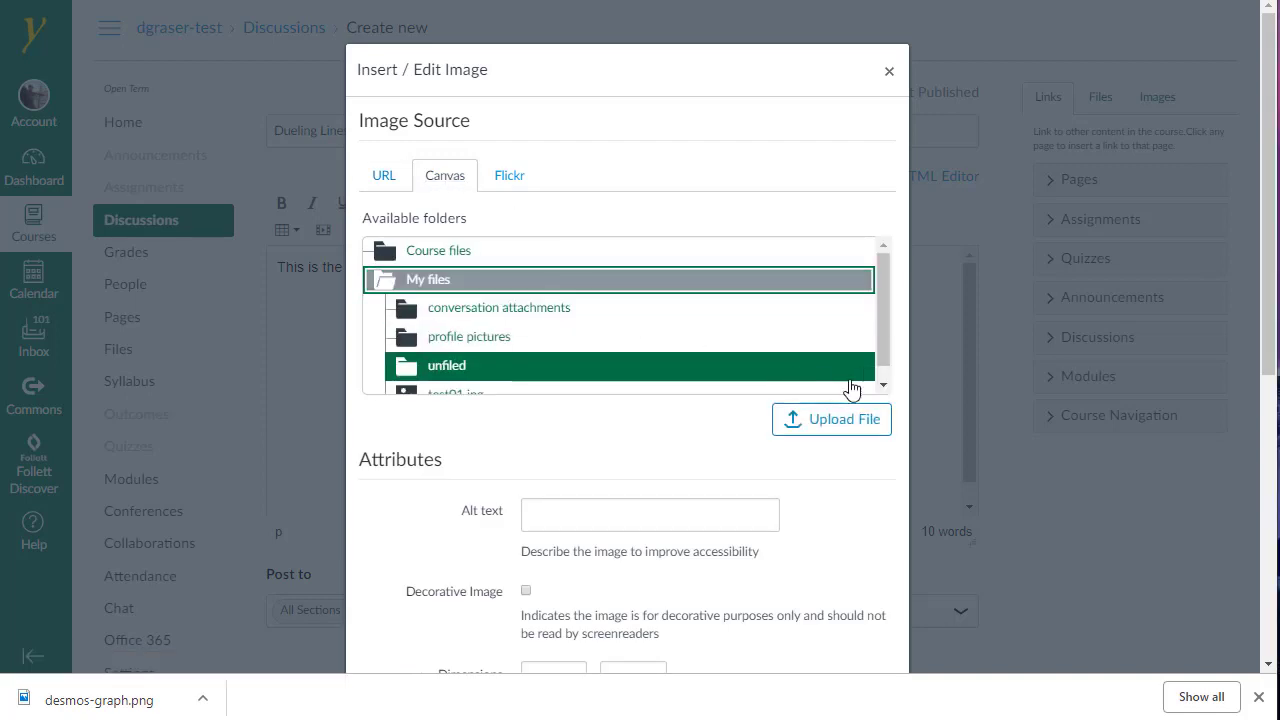
pyautogui.click(852, 426)
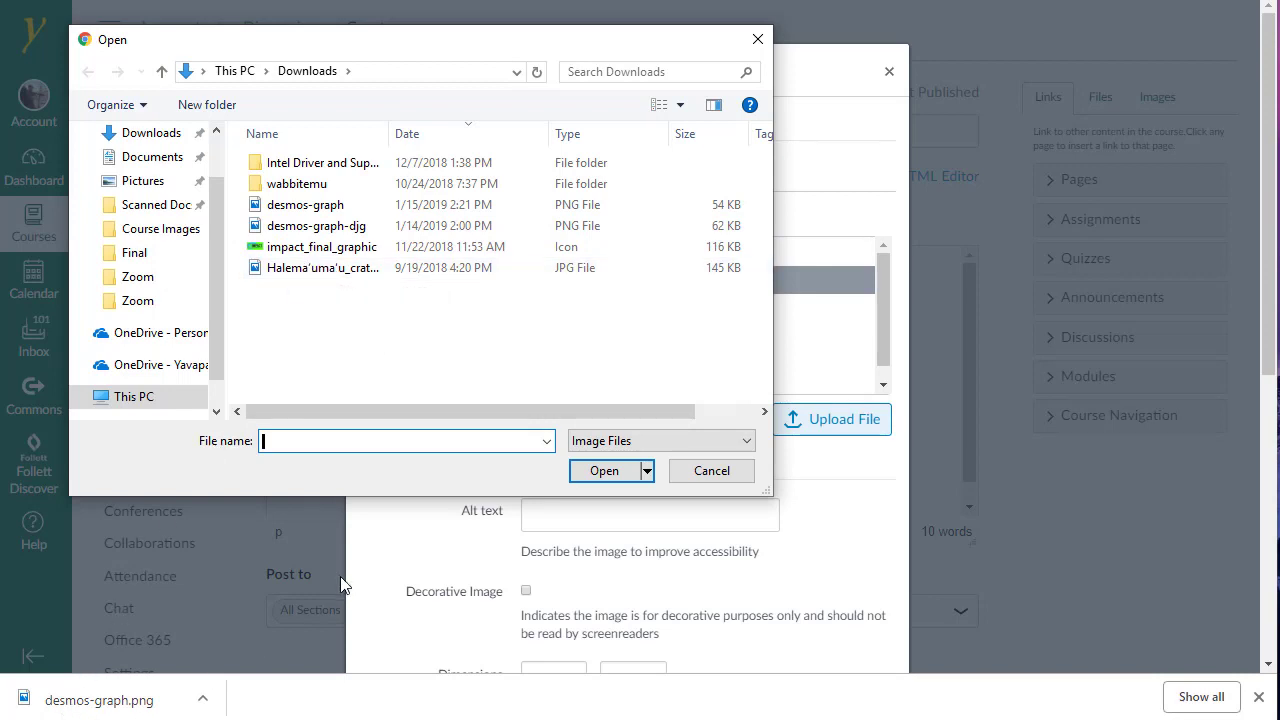
pyautogui.click(317, 210)
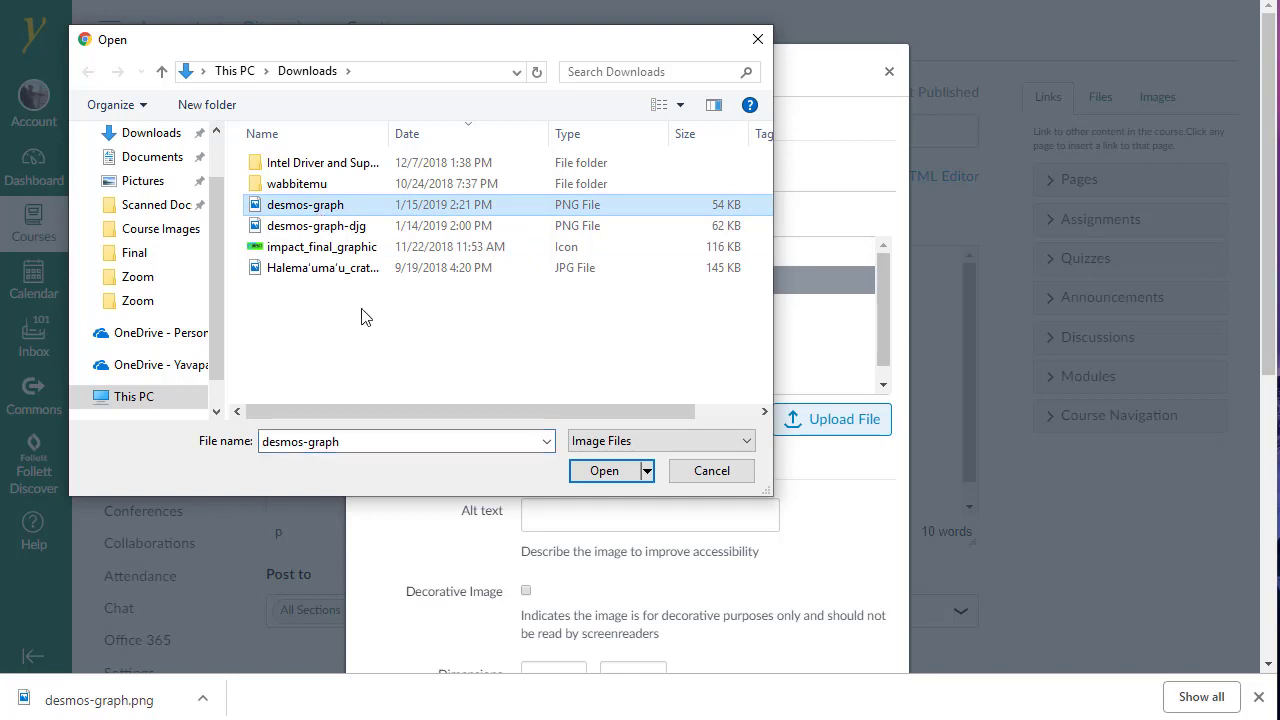
pyautogui.click(607, 477)
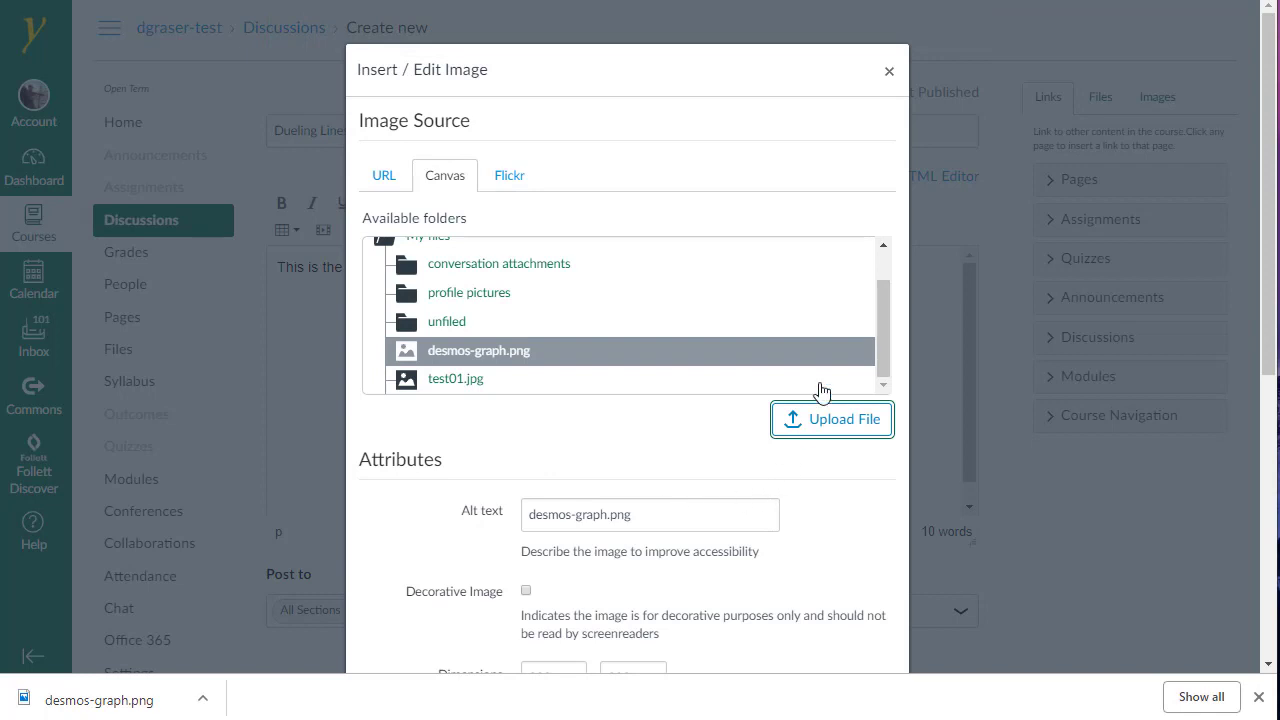
# Insert the uploaded desmos-graph.png below the sentence in the discussion body.
pyautogui.moveTo(783, 69); pyautogui.dragTo(752, 21)
pyautogui.moveTo(1269, 297); pyautogui.dragTo(1270, 378)
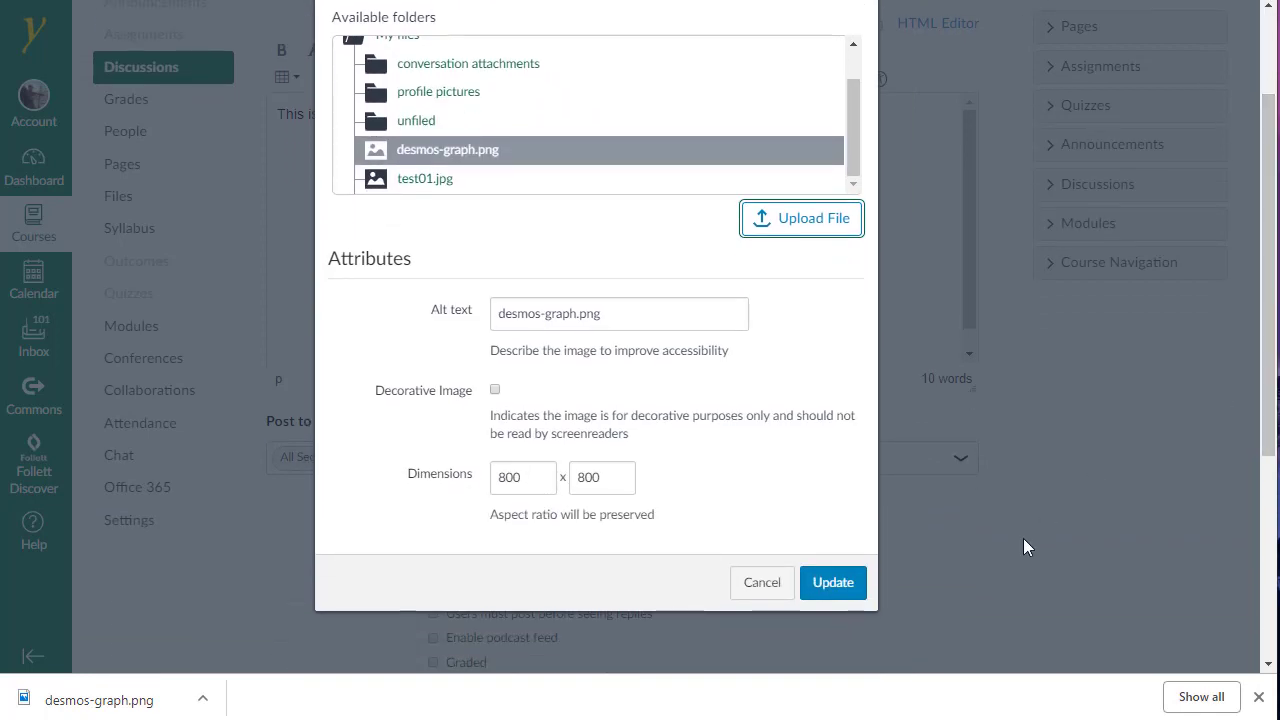
pyautogui.click(833, 589)
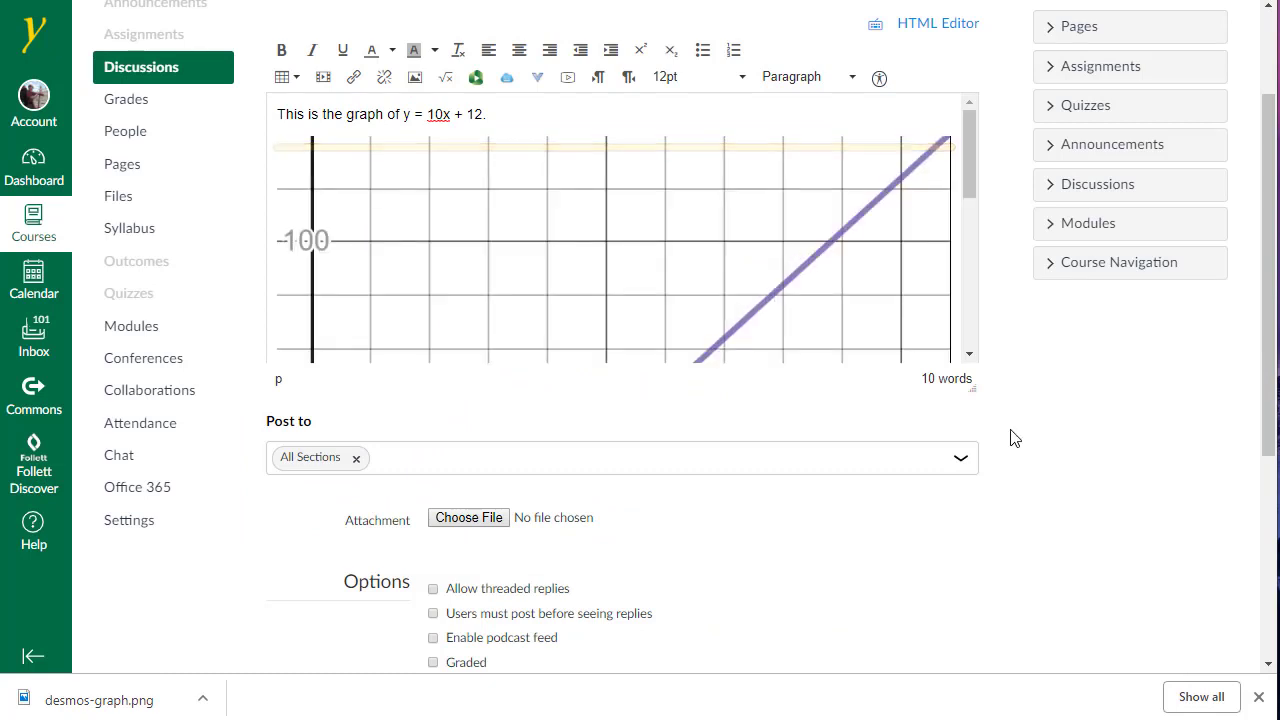
# Shrink the inserted graph image proportionally to about two-thirds of its displayed width.
pyautogui.click(616, 275)
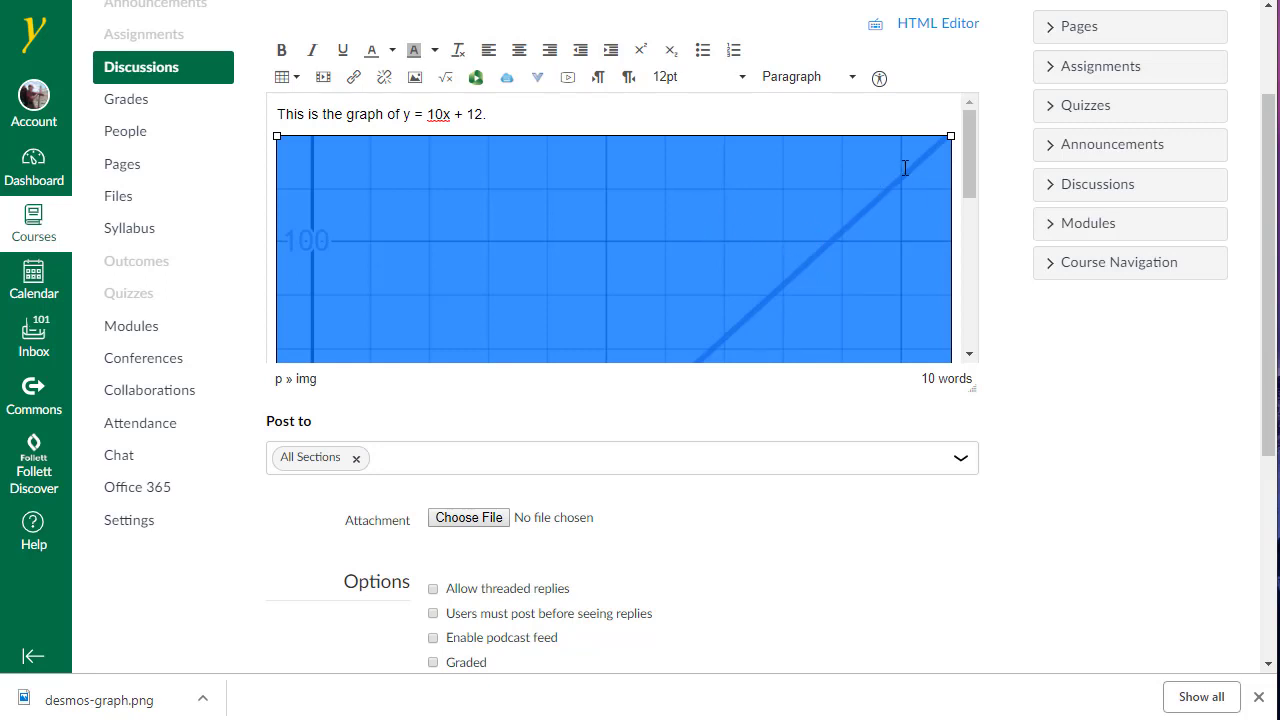
pyautogui.moveTo(951, 135); pyautogui.dragTo(780, 234)
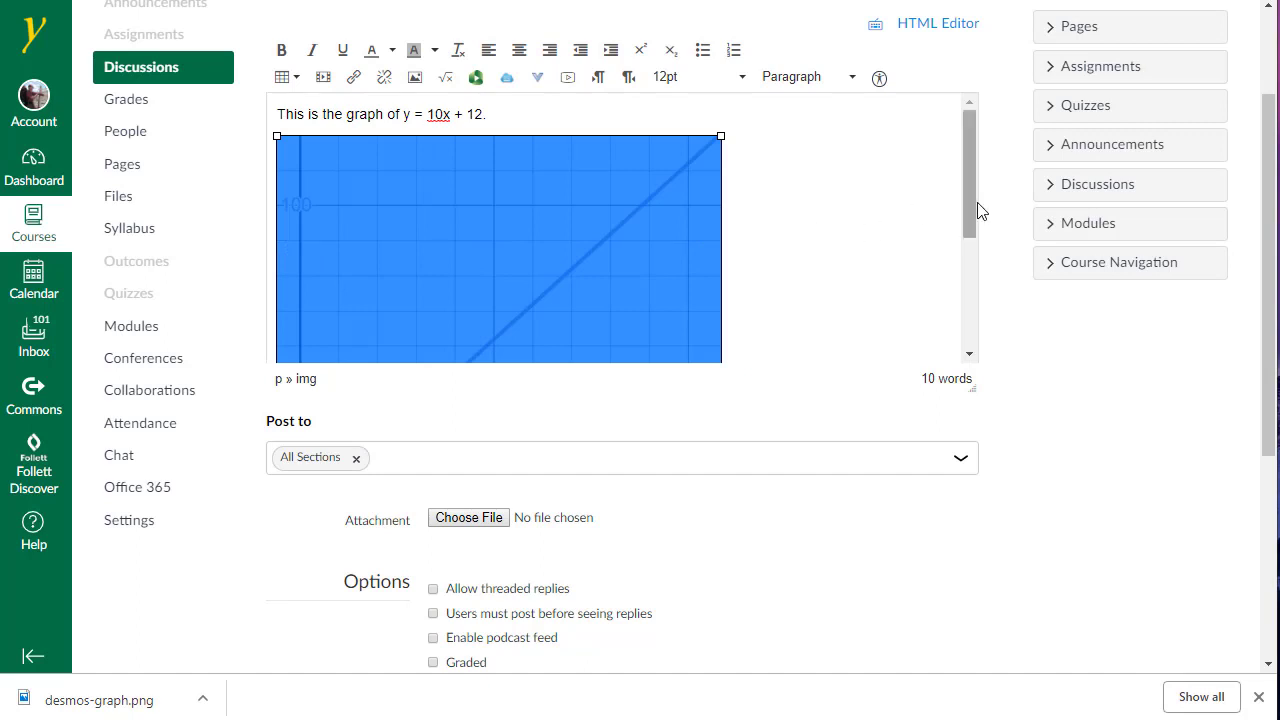
pyautogui.moveTo(967, 207); pyautogui.dragTo(925, 192)
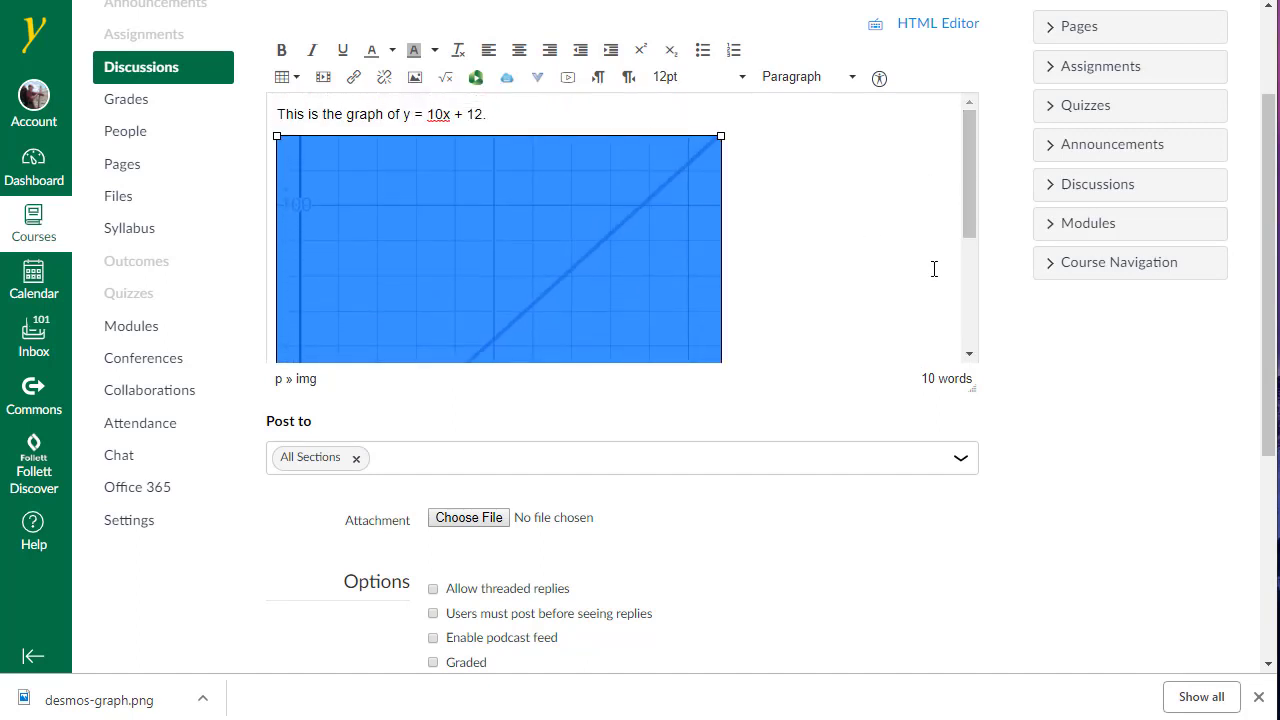
# Save and publish the discussion, and check the graph in the published post.
pyautogui.moveTo(1268, 362); pyautogui.dragTo(1223, 583)
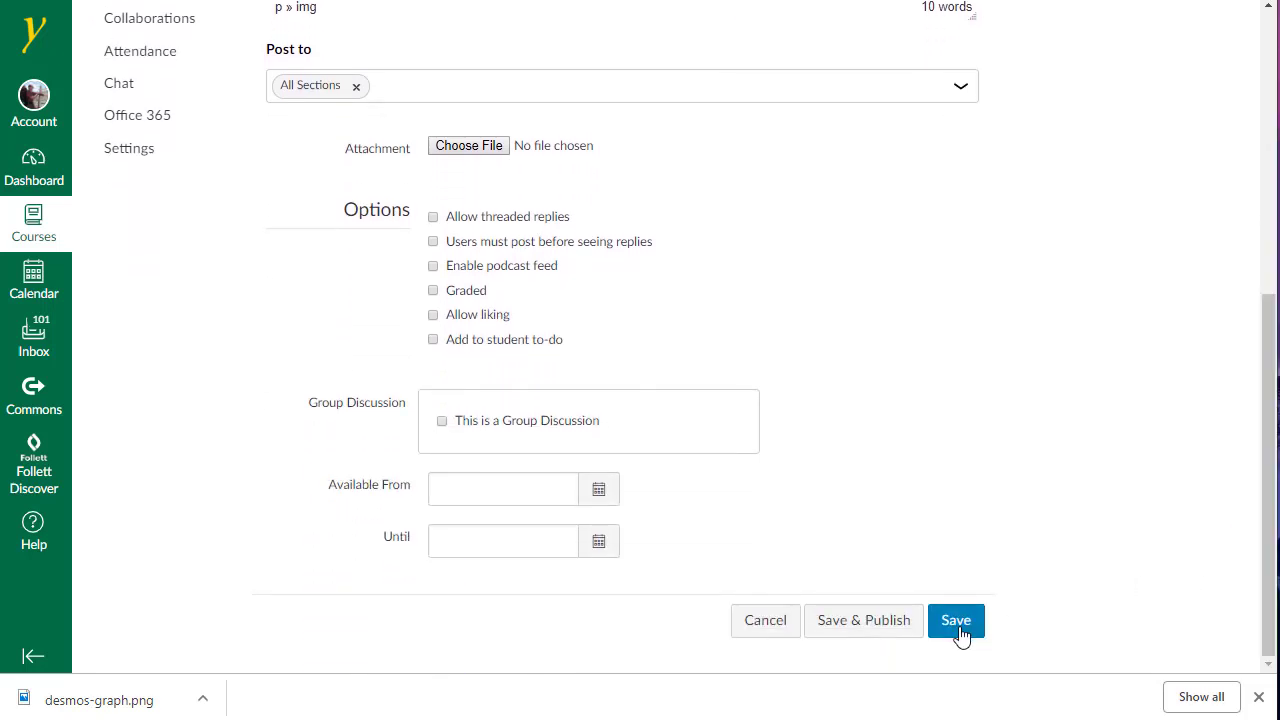
pyautogui.click(886, 628)
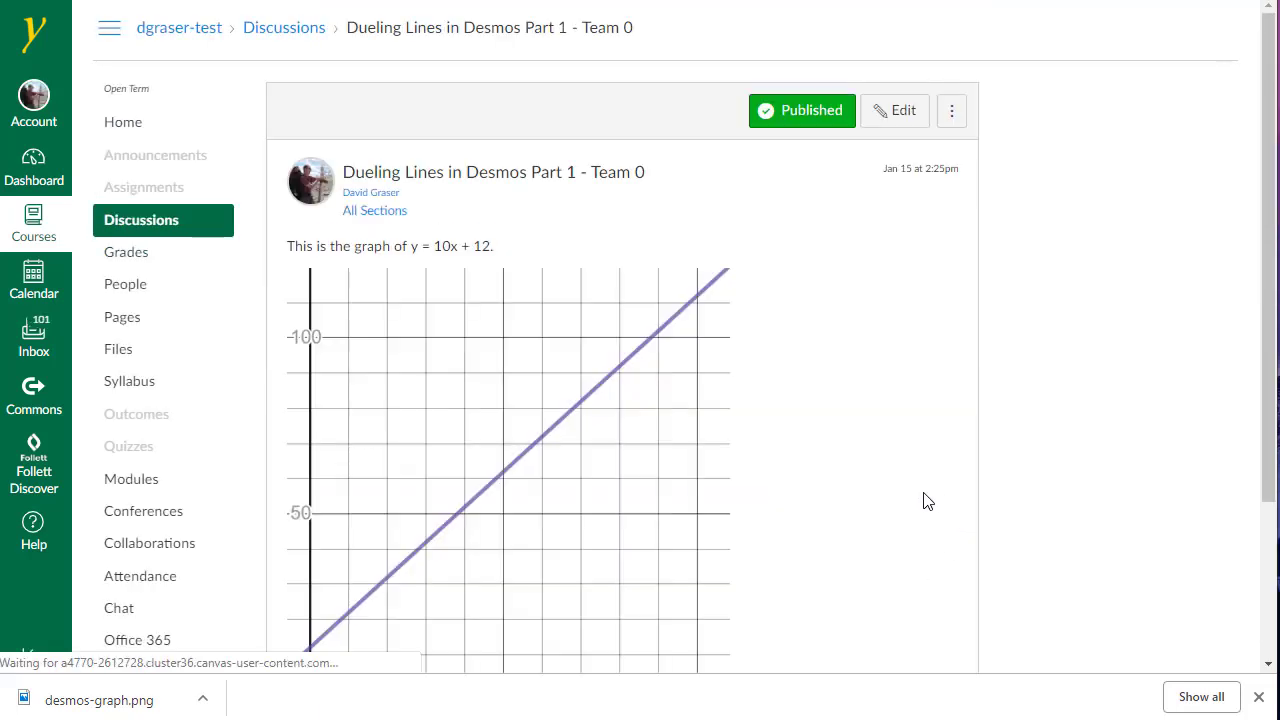
pyautogui.scroll(-2, 832, 450)
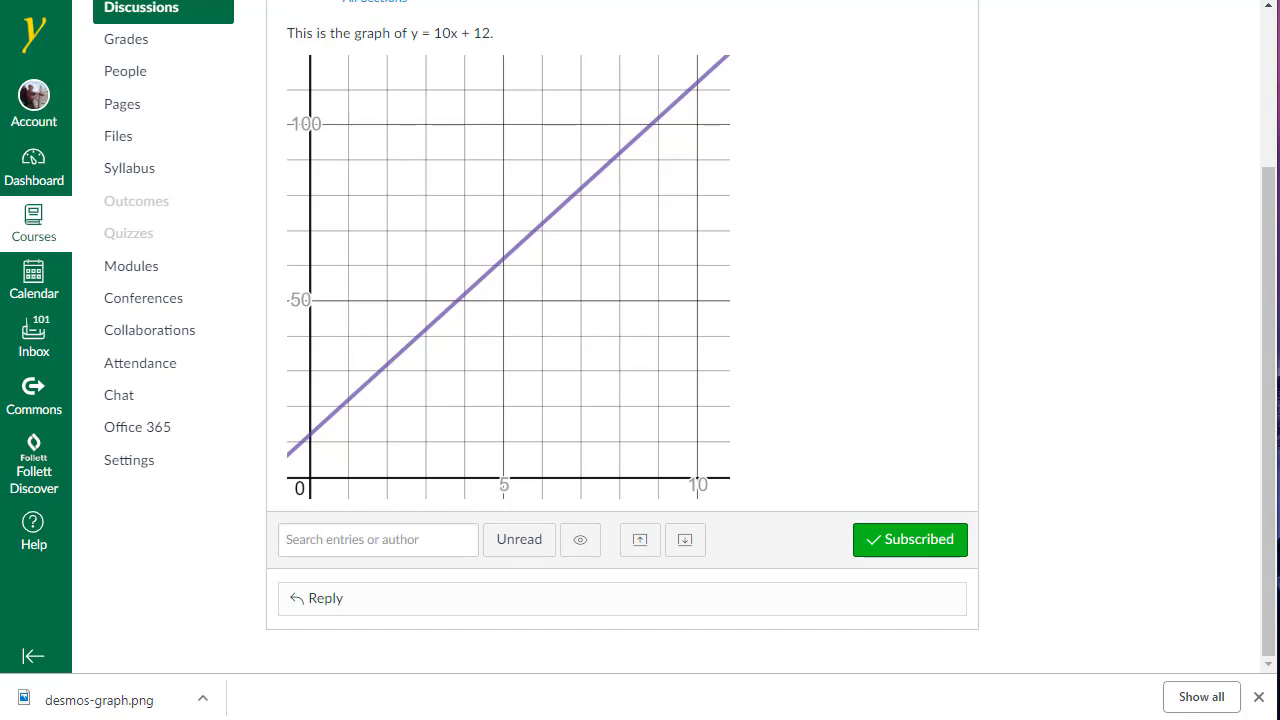
# Switch to Desmos and sign in with the account's e-mail address and password.
pyautogui.hotkey('ctrl', 'Tab')
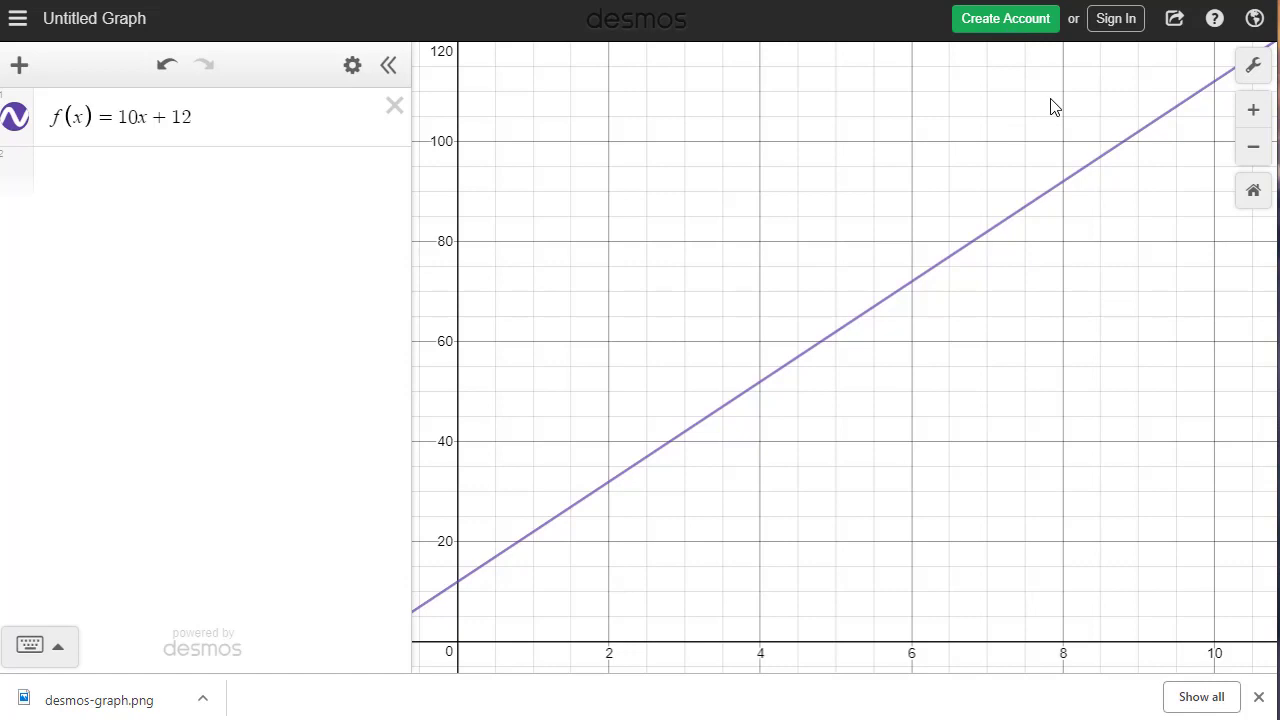
pyautogui.click(1124, 28)
pyautogui.click(499, 279)
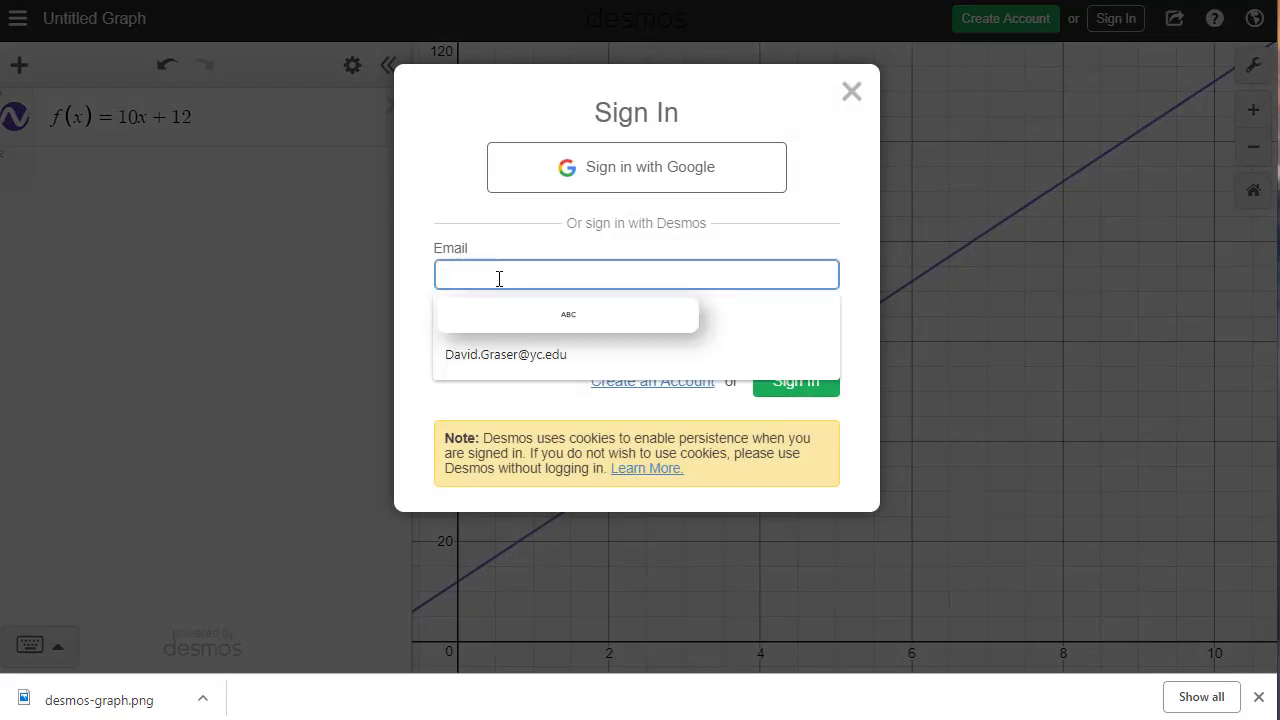
pyautogui.click(496, 356)
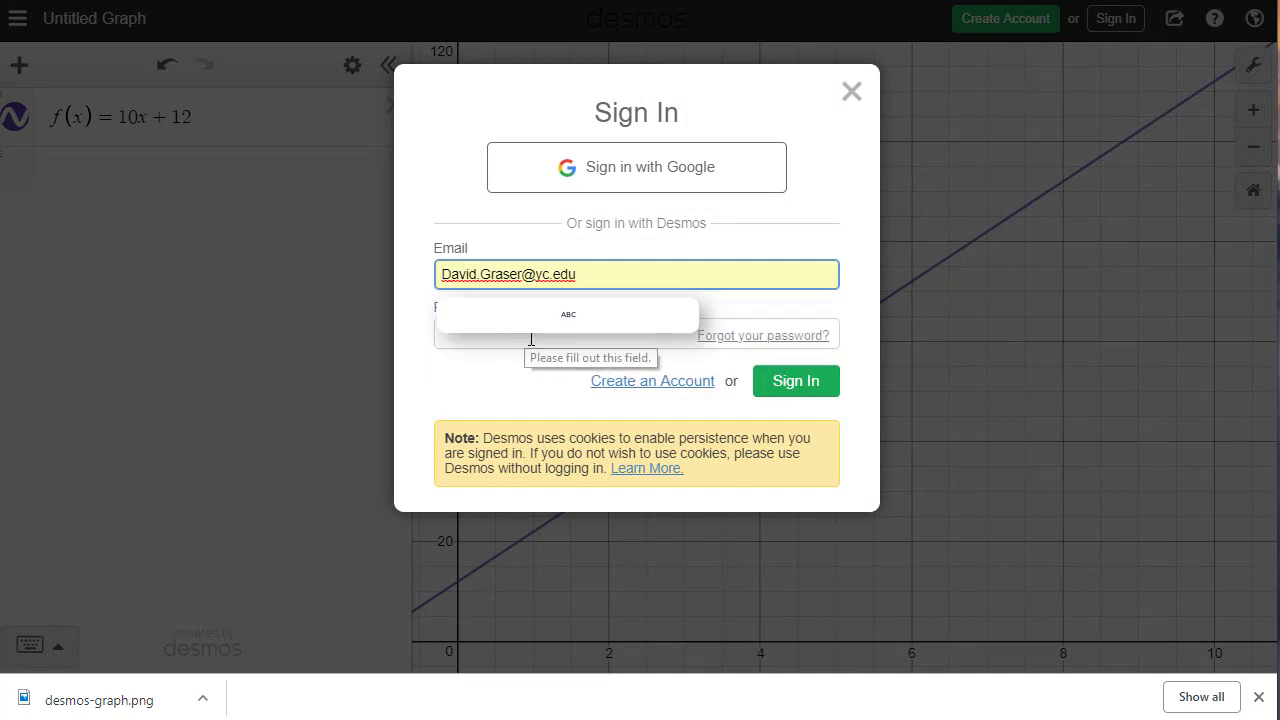
pyautogui.click(516, 340)
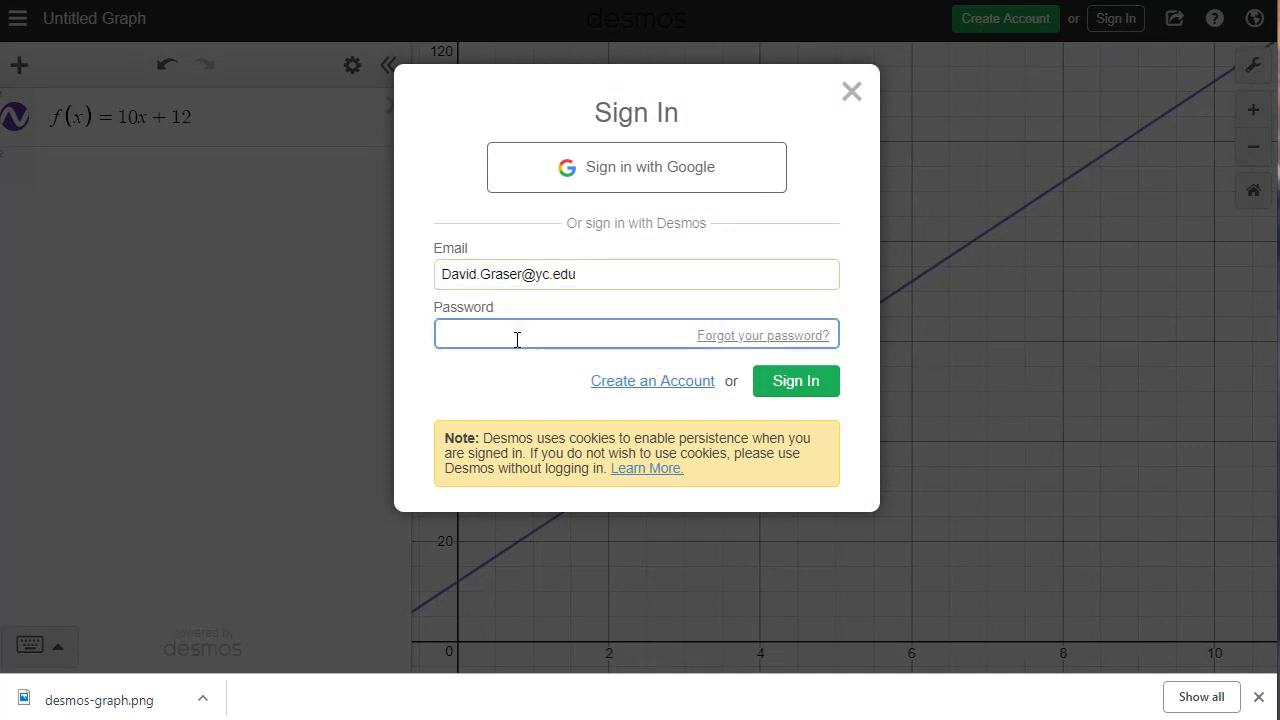
pyautogui.write('••••••')
pyautogui.click(811, 391)
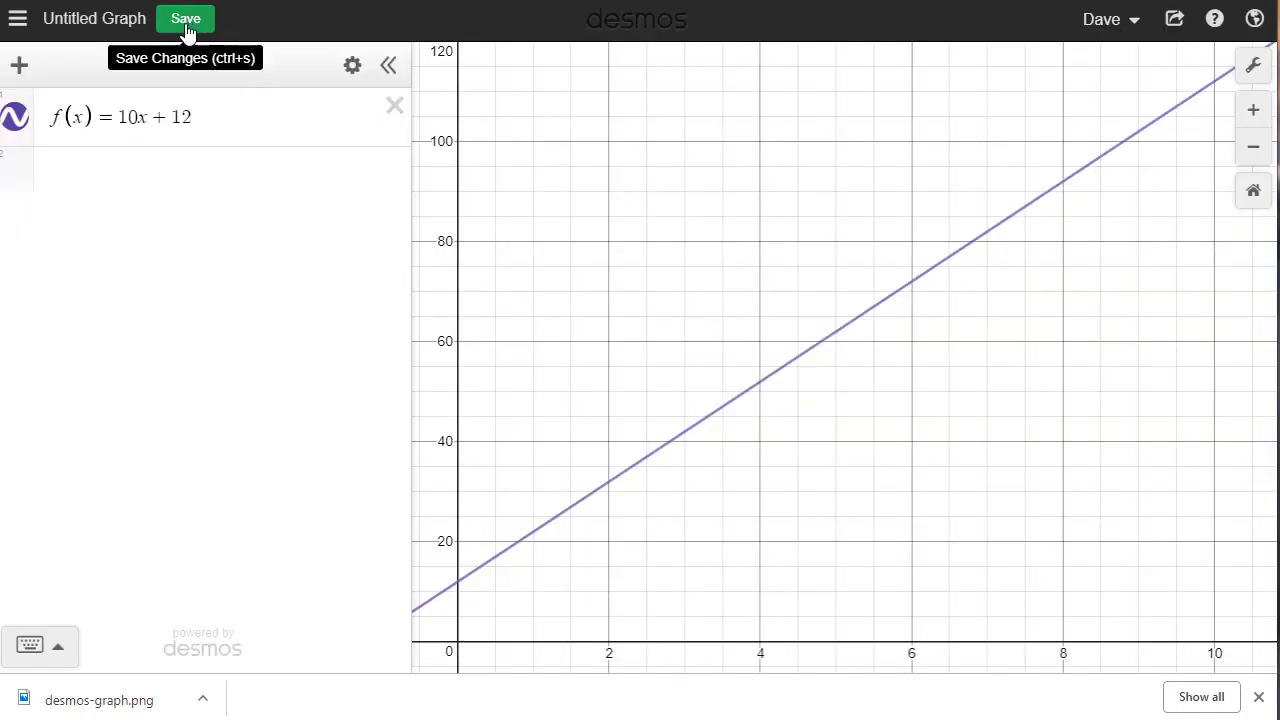
# Save the graph under the title "Dueling Lines Part 1".
pyautogui.click(90, 20)
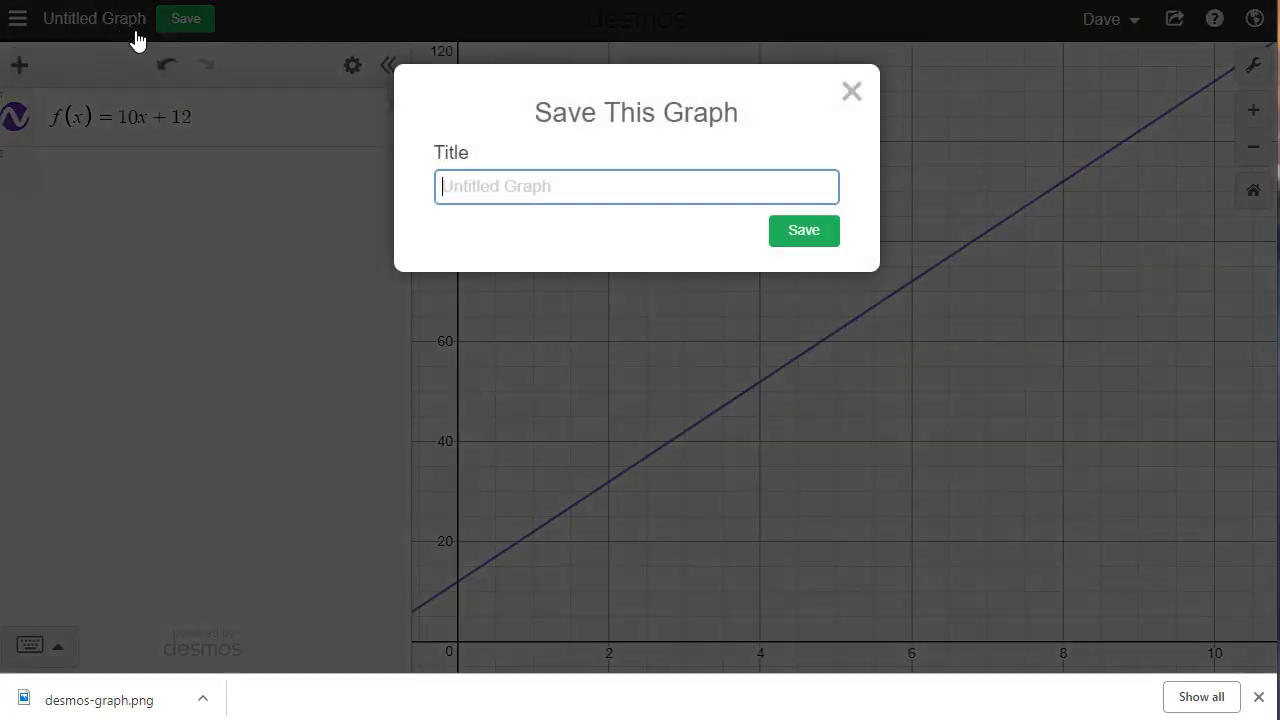
pyautogui.click(481, 188)
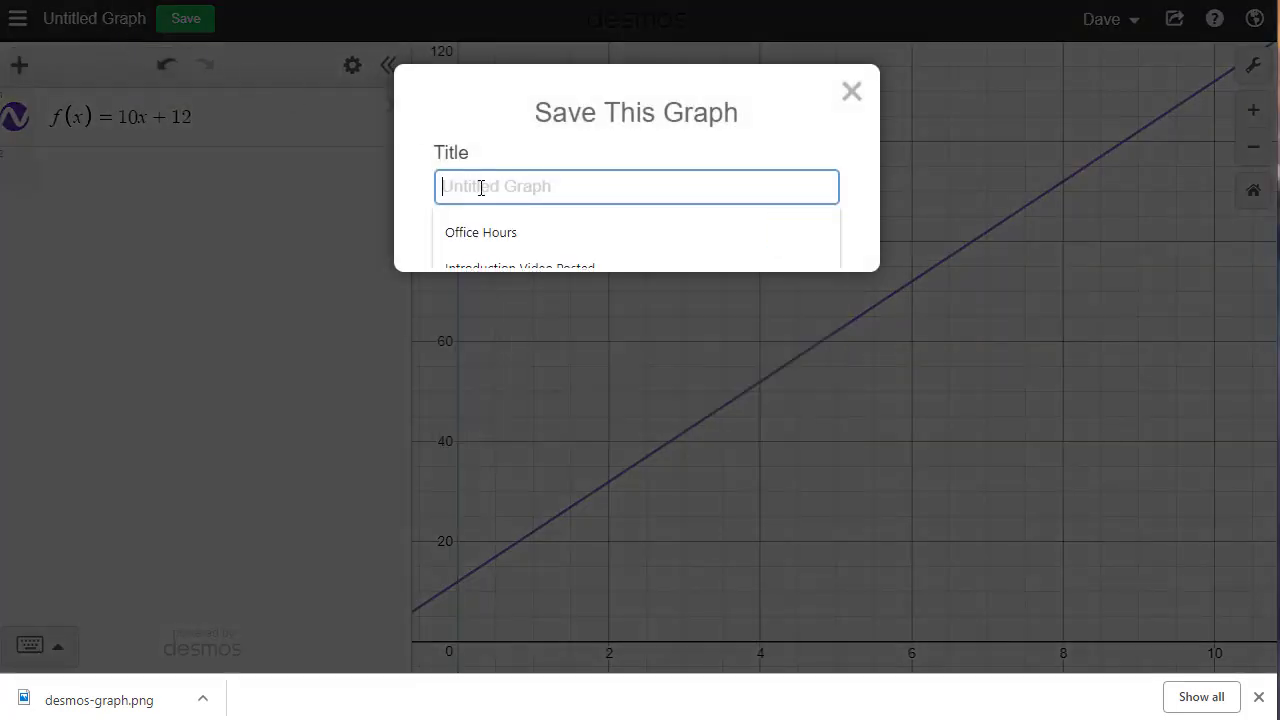
pyautogui.write('Dueling')
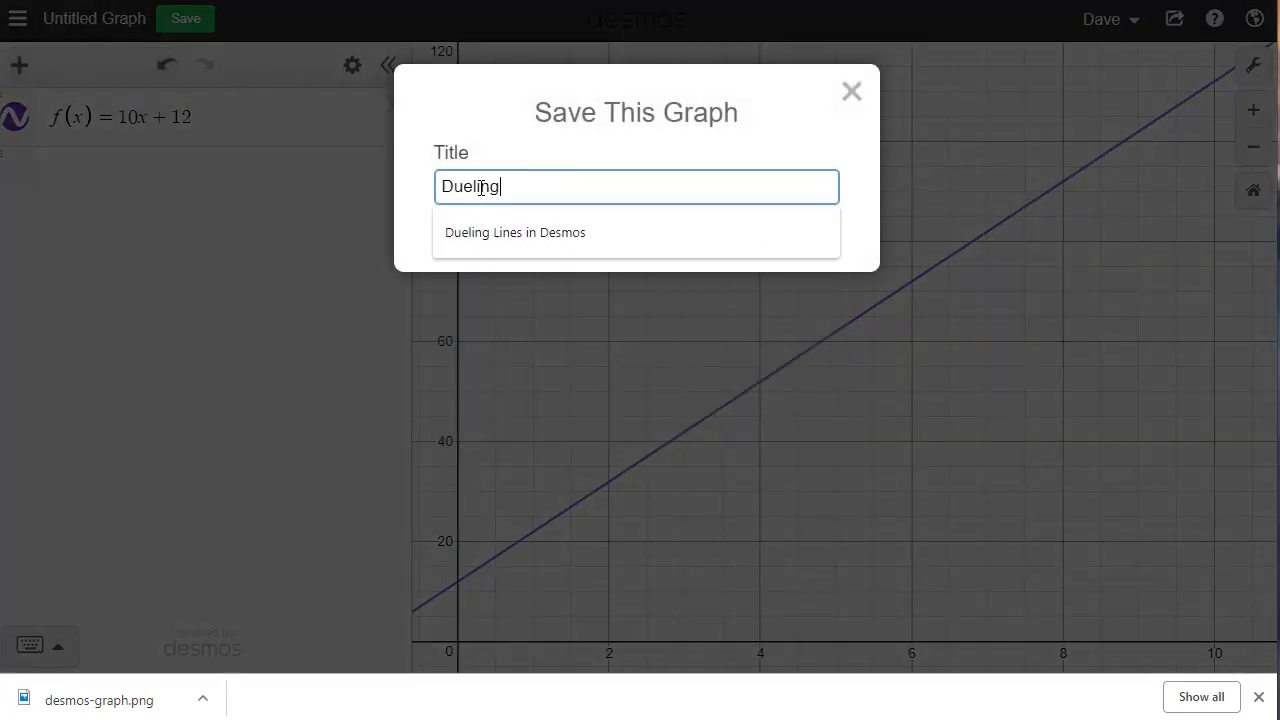
pyautogui.write(' Lines Part')
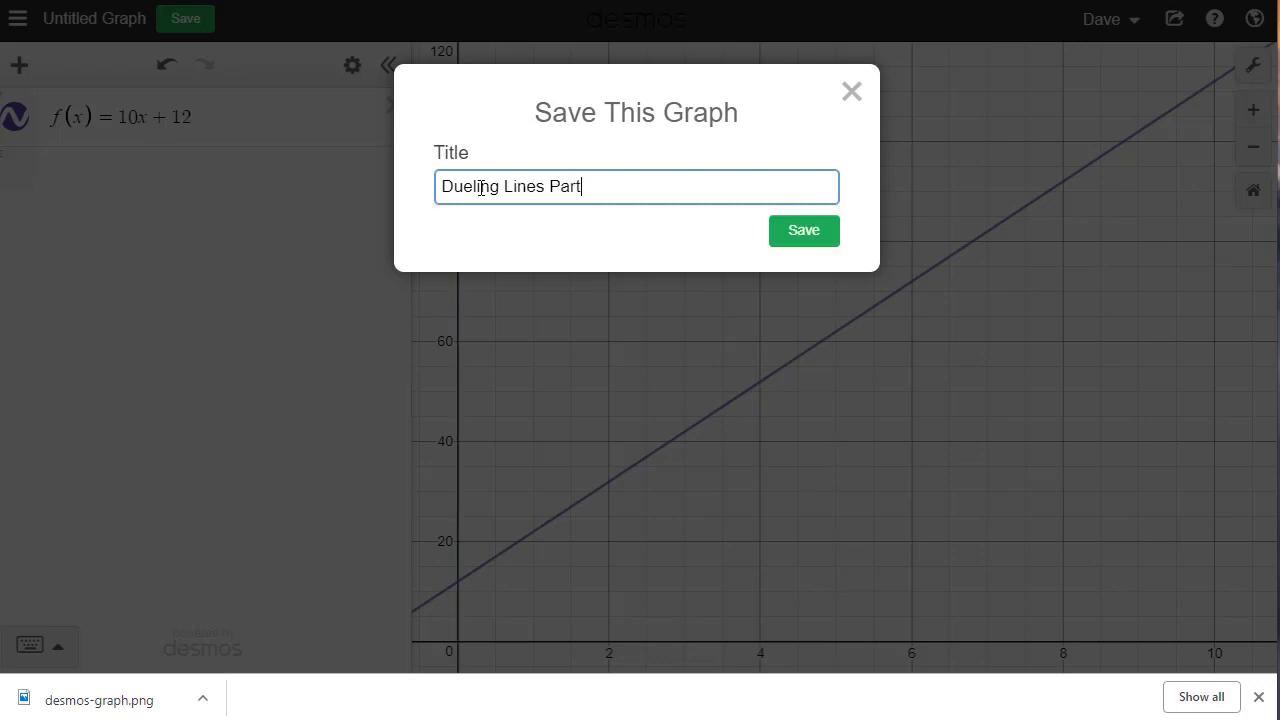
pyautogui.write(' 1')
pyautogui.click(808, 238)
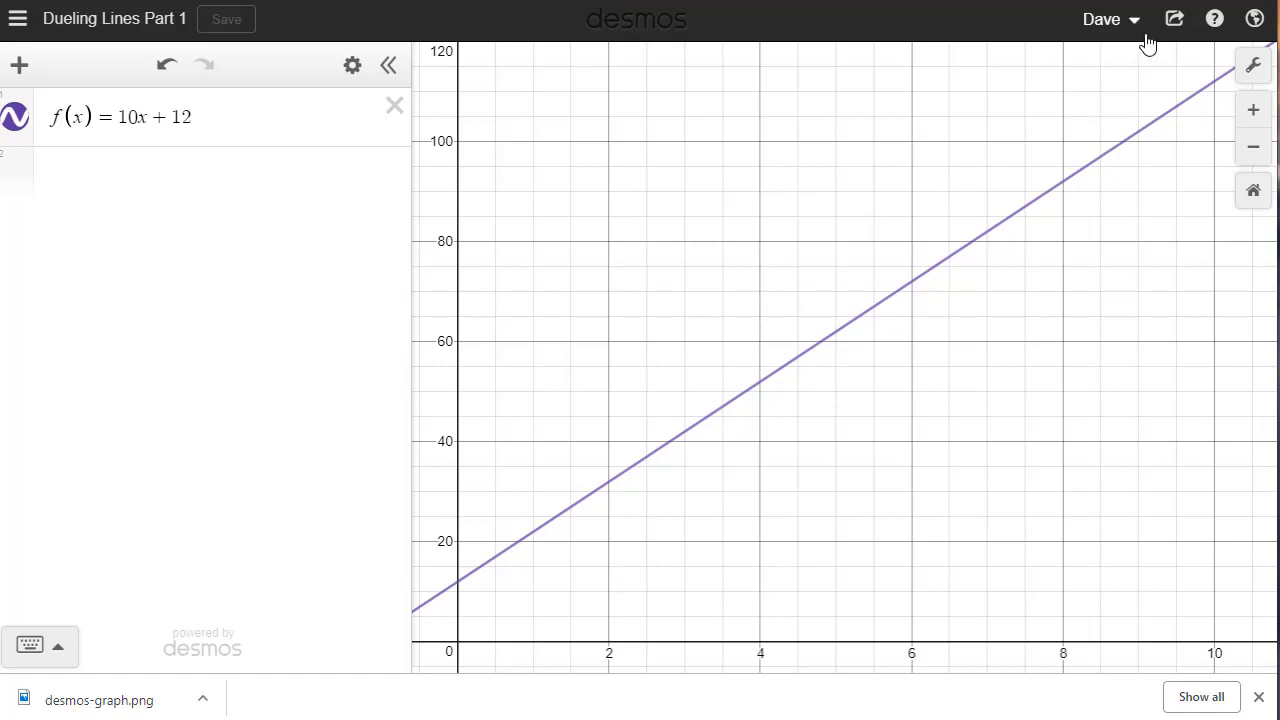
# Show the saved graph's embed code in the sharing options and copy the whole iframe snippet.
pyautogui.click(1176, 28)
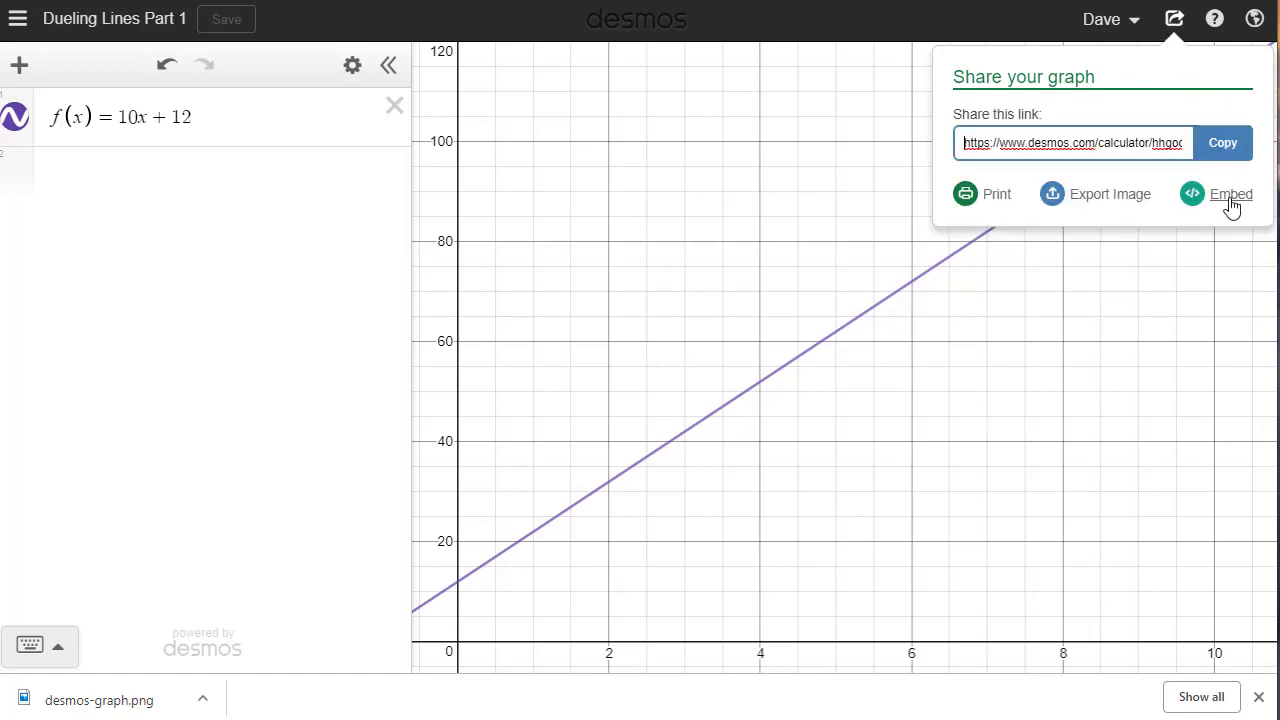
pyautogui.click(1231, 202)
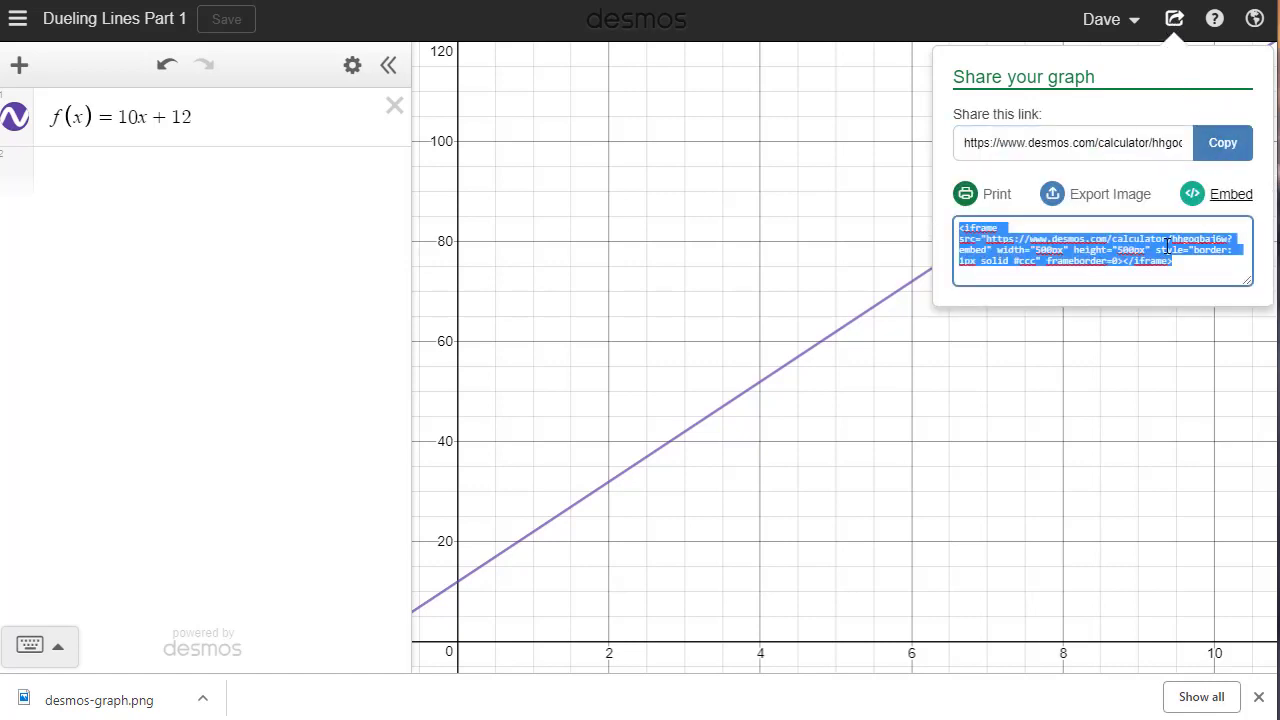
pyautogui.rightClick(1124, 252)
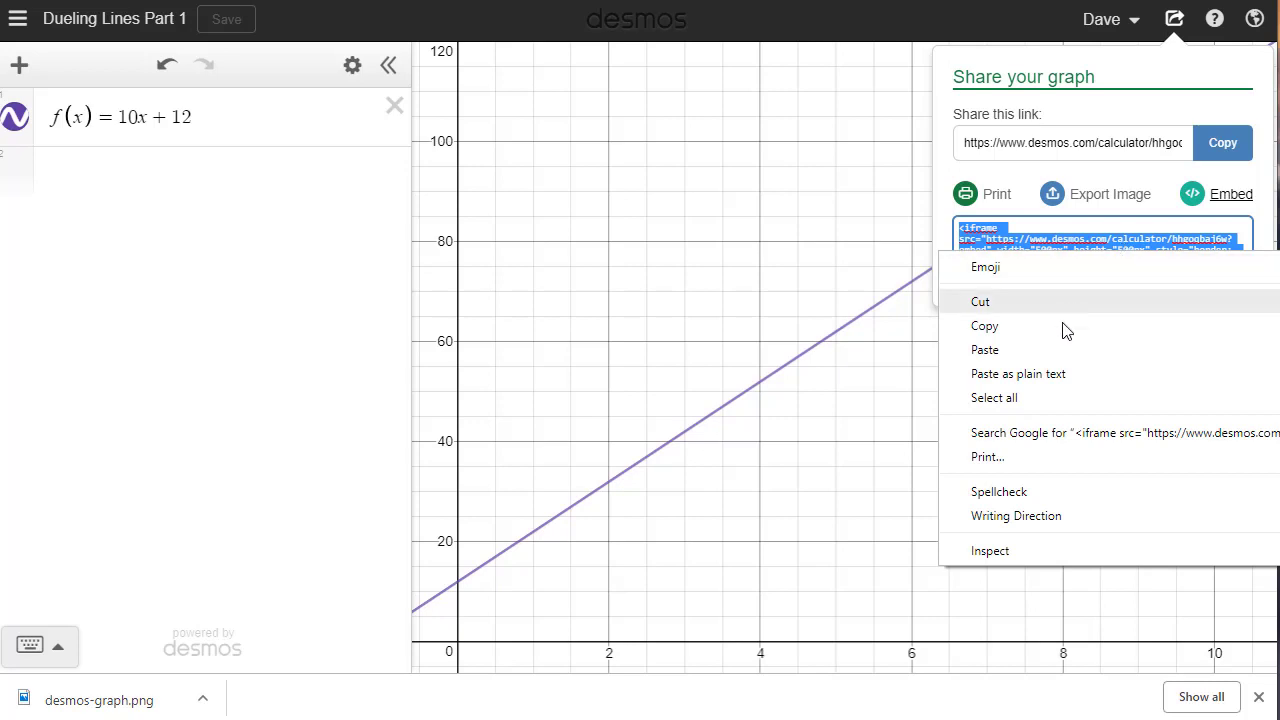
pyautogui.click(995, 327)
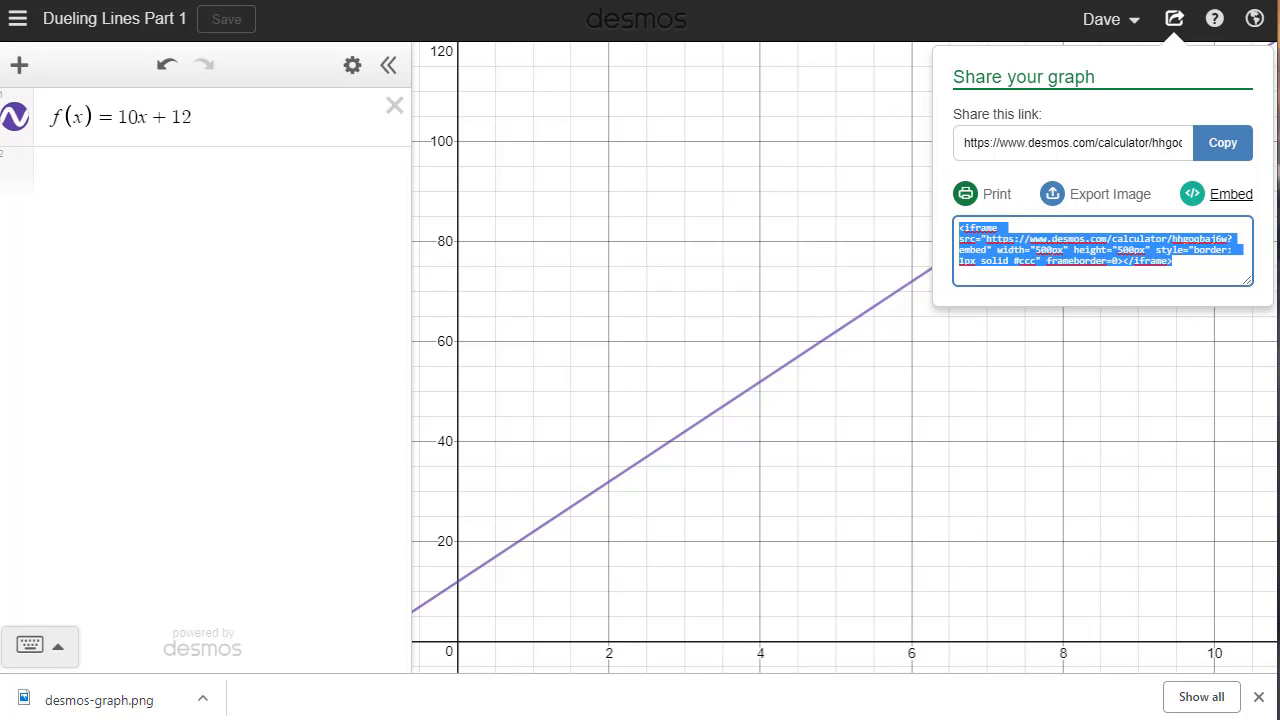
# Switch to the Canvas discussion, start a reply and paste the iframe embed code as plain text into its HTML source.
pyautogui.hotkey('ctrl', 'Tab')
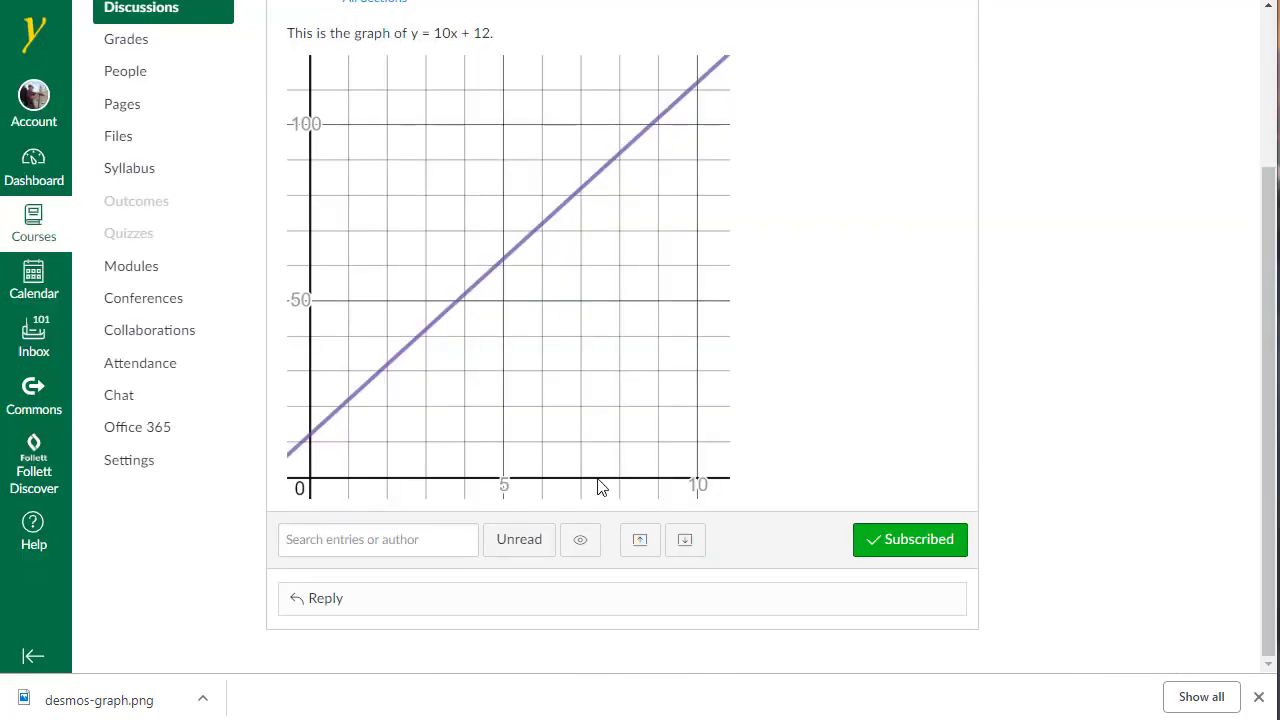
pyautogui.click(313, 598)
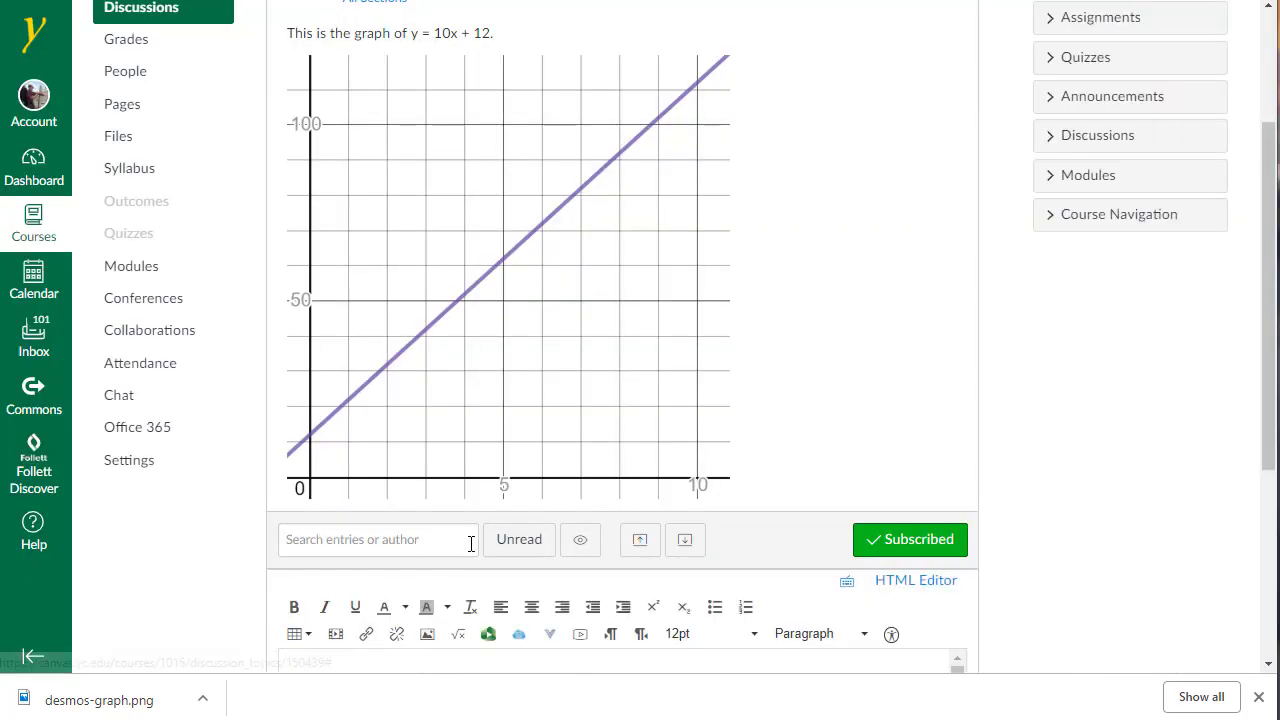
pyautogui.scroll(-3, 474, 537)
pyautogui.scroll(-1, 475, 540)
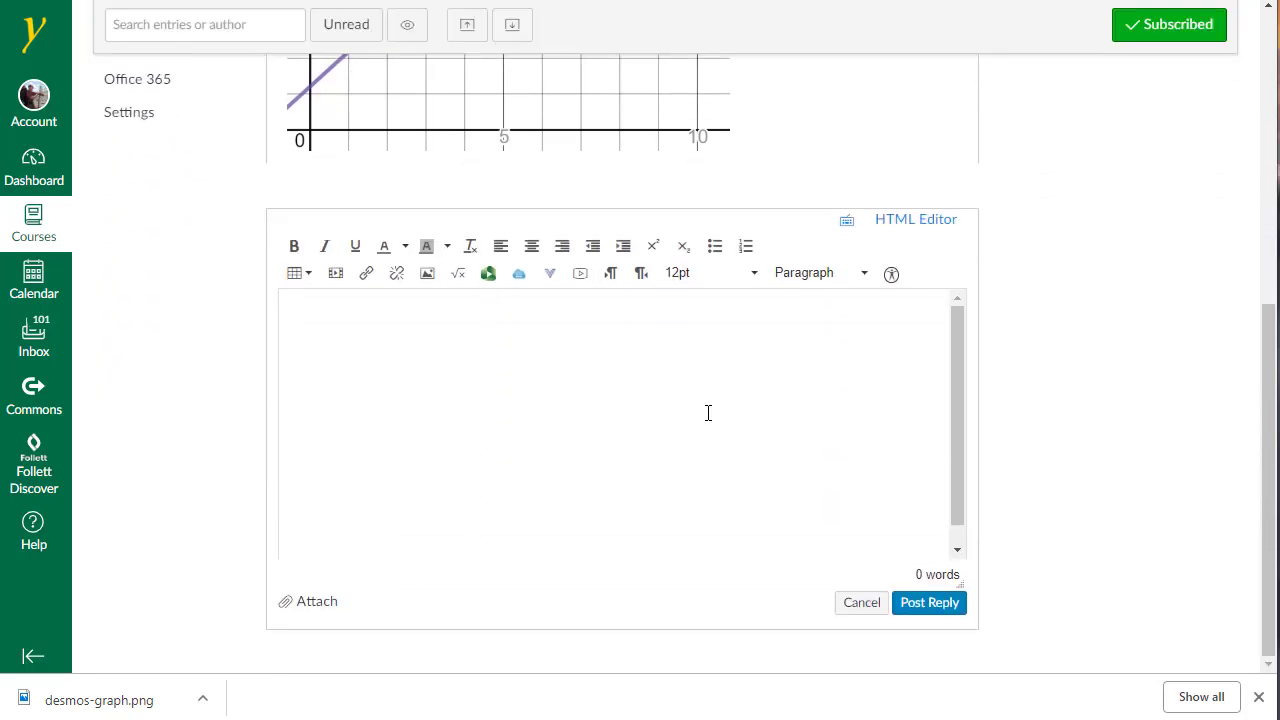
pyautogui.click(913, 228)
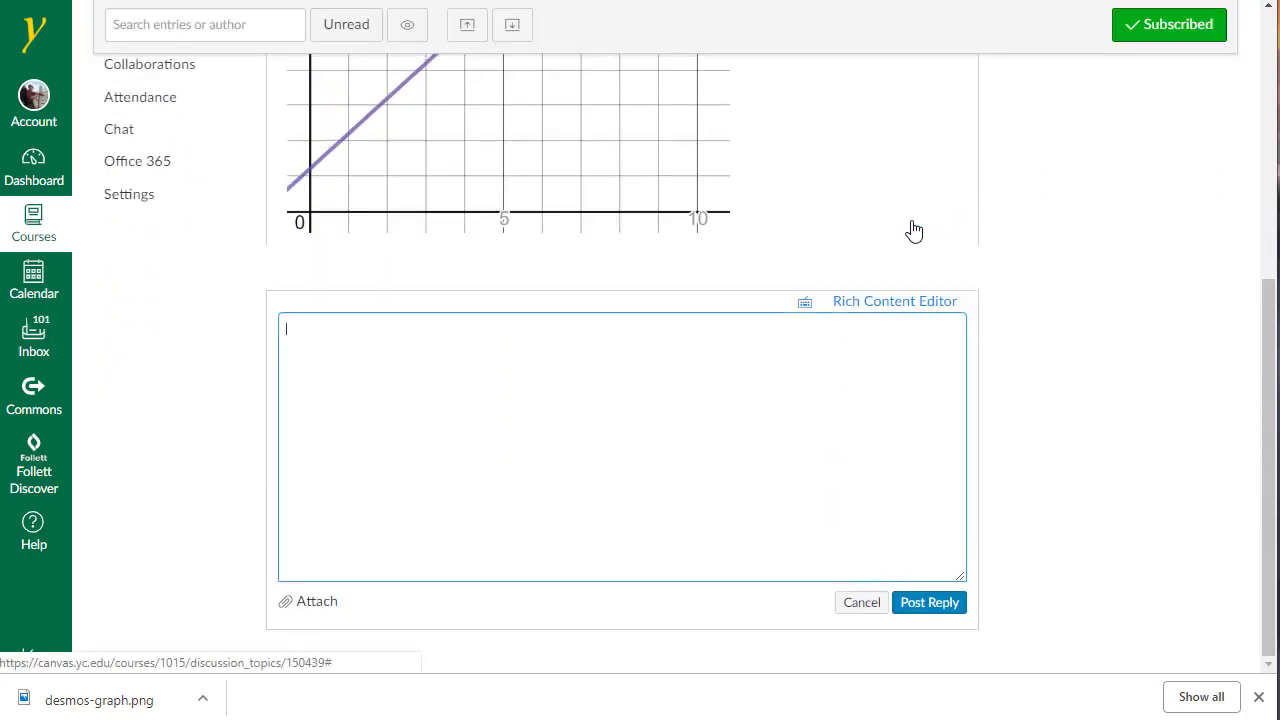
pyautogui.rightClick(308, 354)
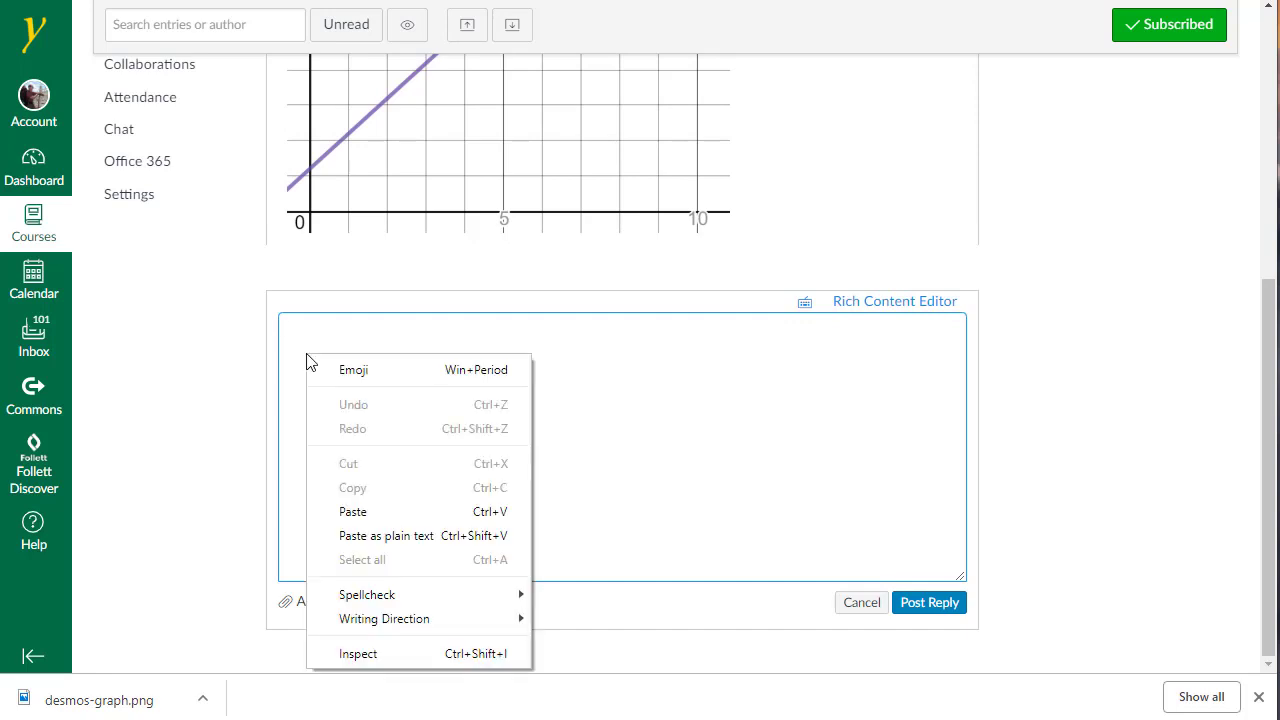
pyautogui.click(374, 536)
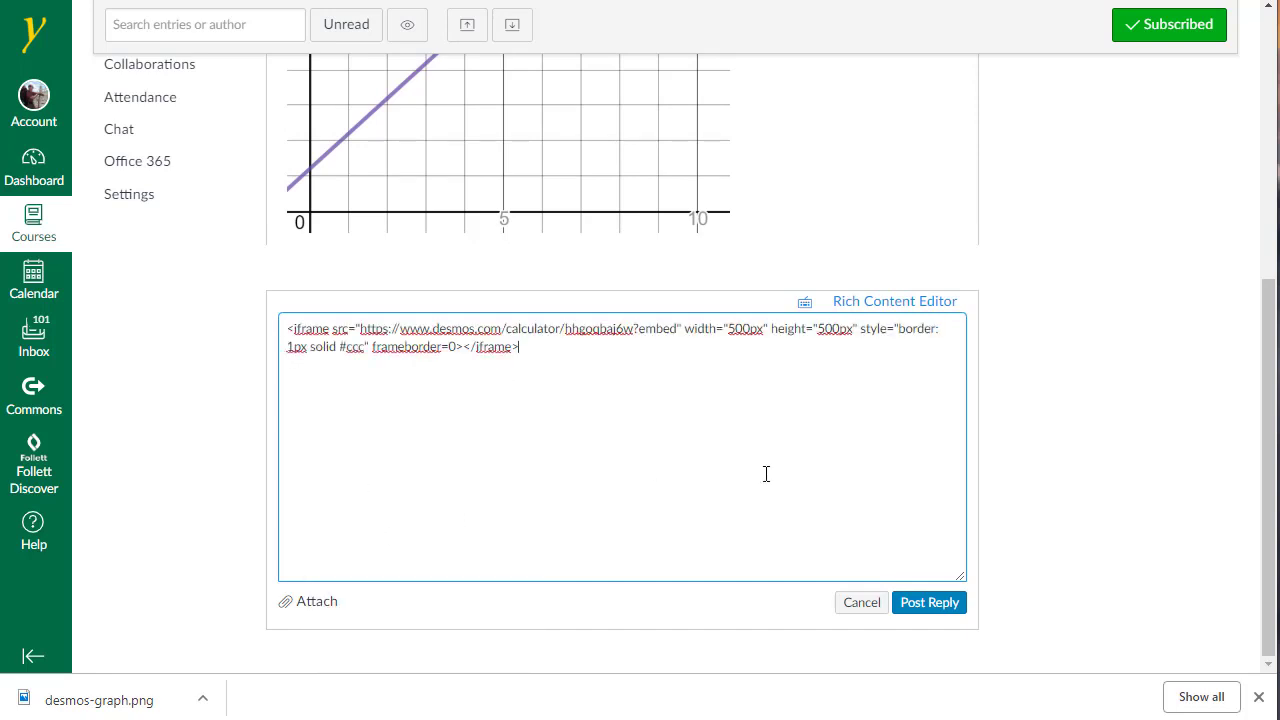
# Preview the embedded graph in the rich content view, post the reply, and compare it with the image in the original post.
pyautogui.click(910, 311)
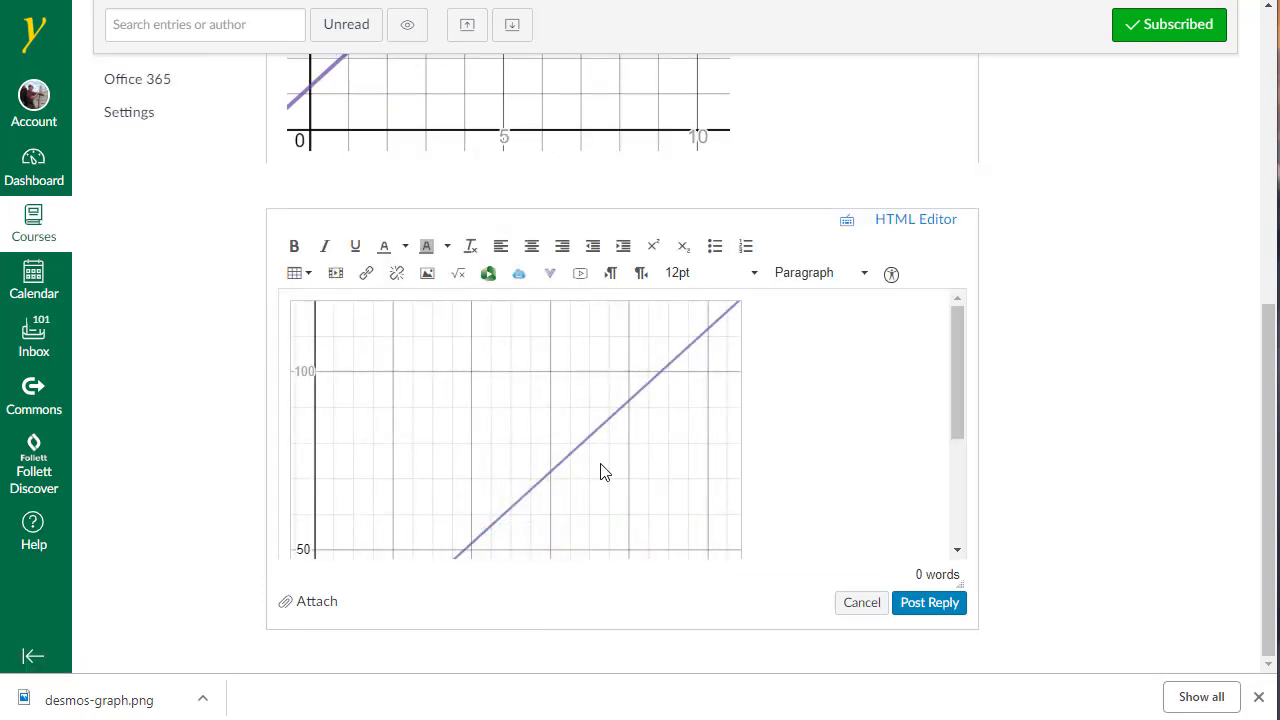
pyautogui.click(942, 605)
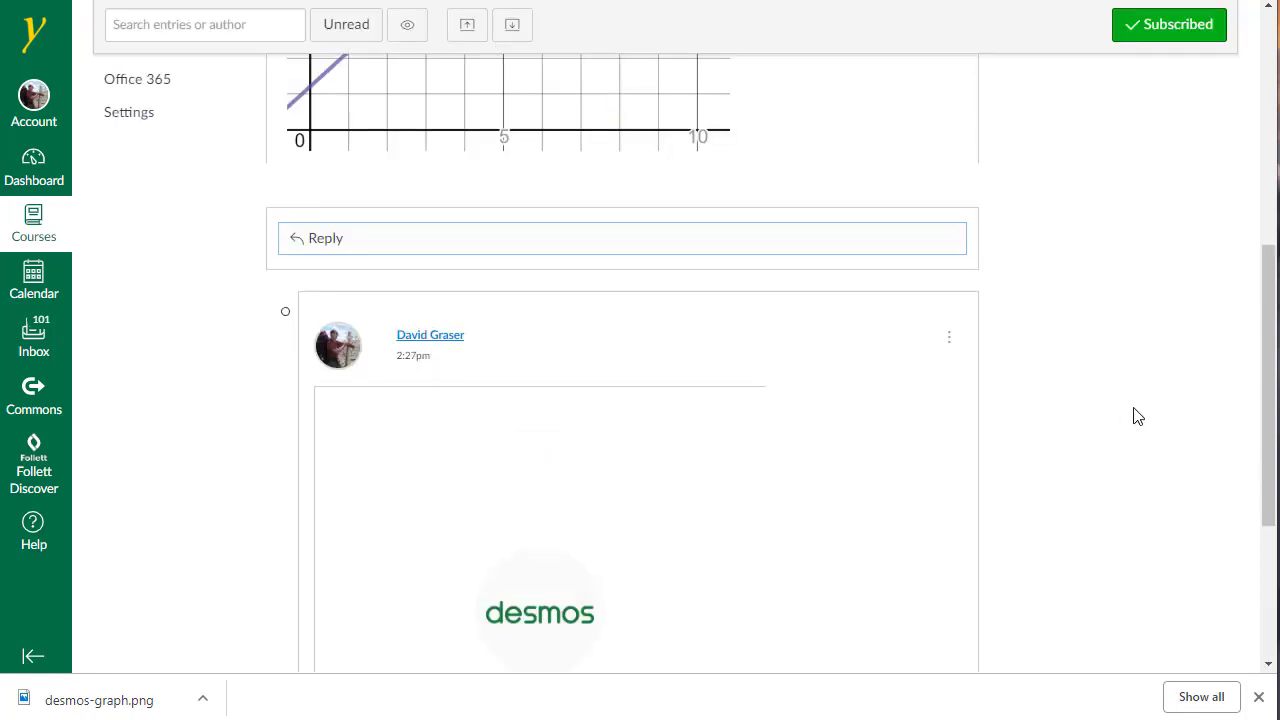
pyautogui.scroll(5, 1120, 420)
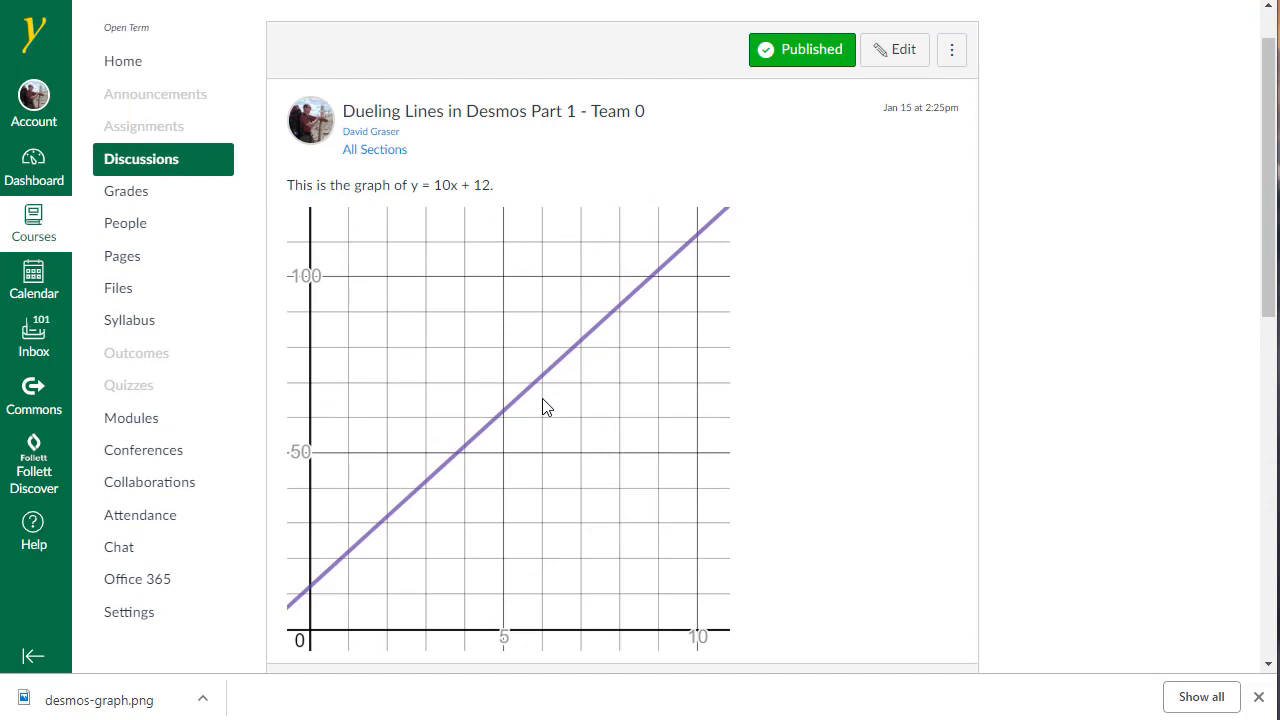
pyautogui.scroll(-5, 540, 402)
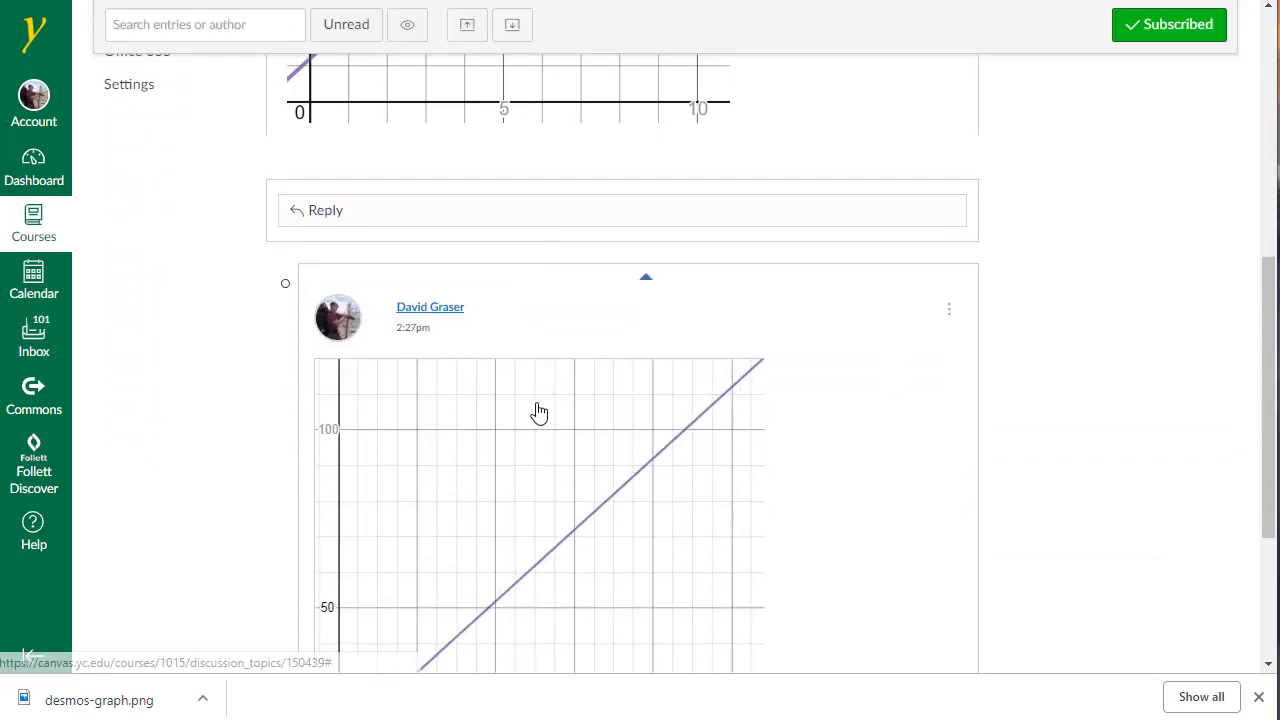
pyautogui.scroll(-3, 539, 412)
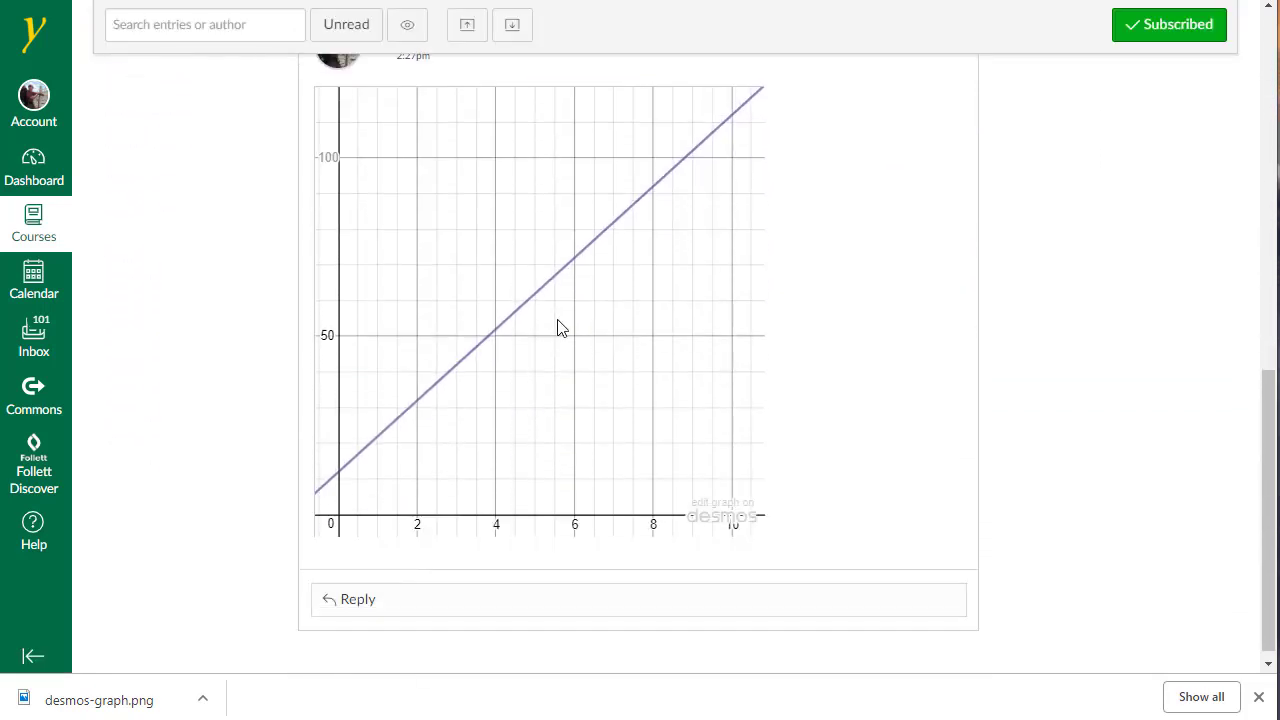
pyautogui.scroll(2, 520, 365)
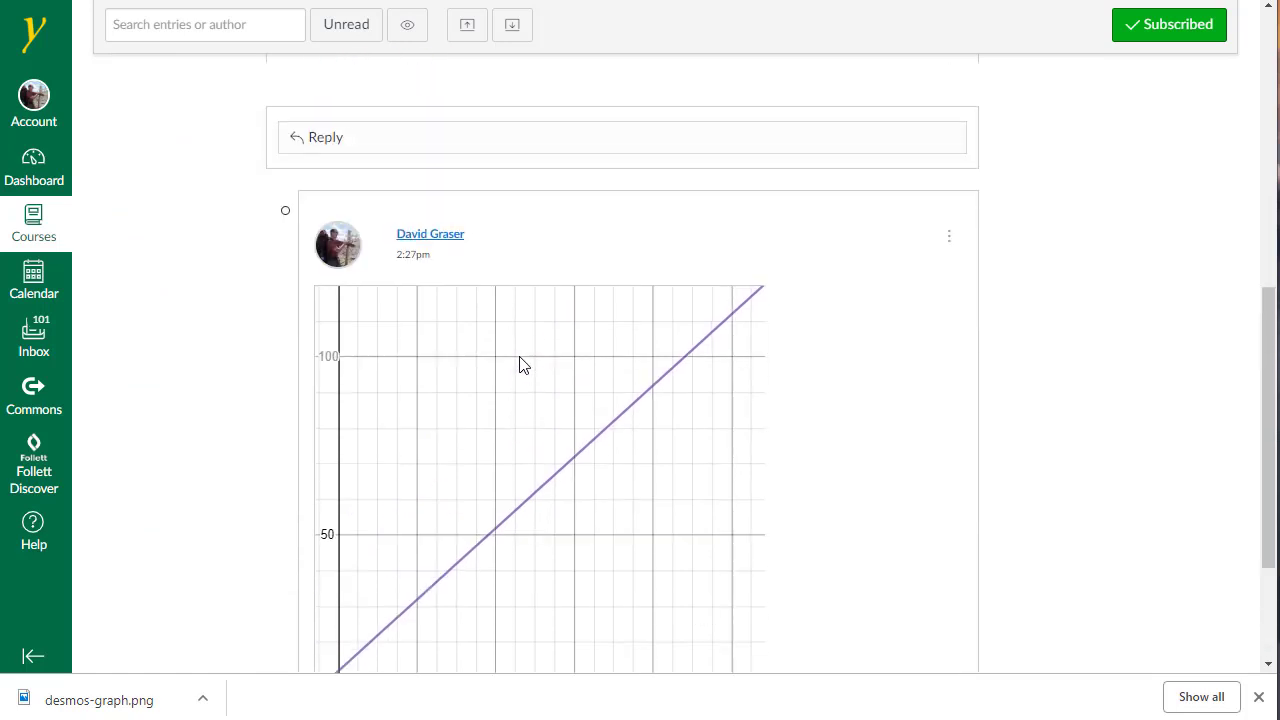
pyautogui.scroll(5, 520, 365)
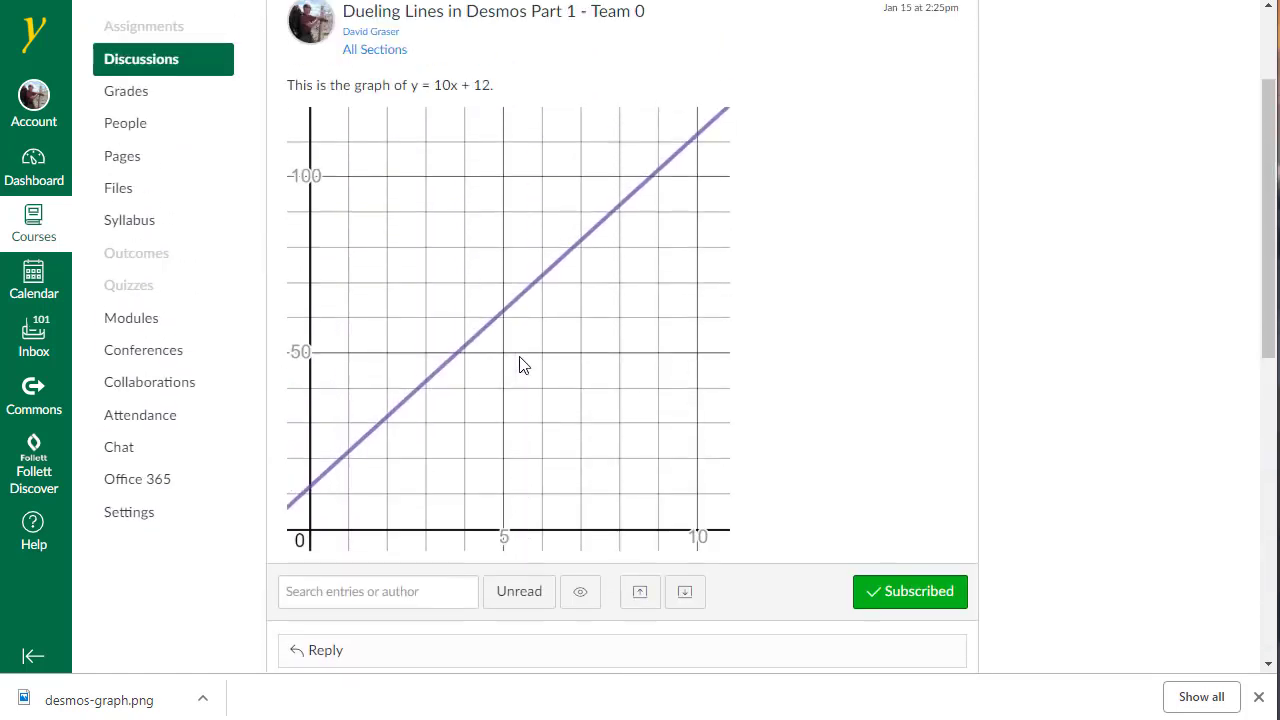
pyautogui.scroll(-8, 520, 365)
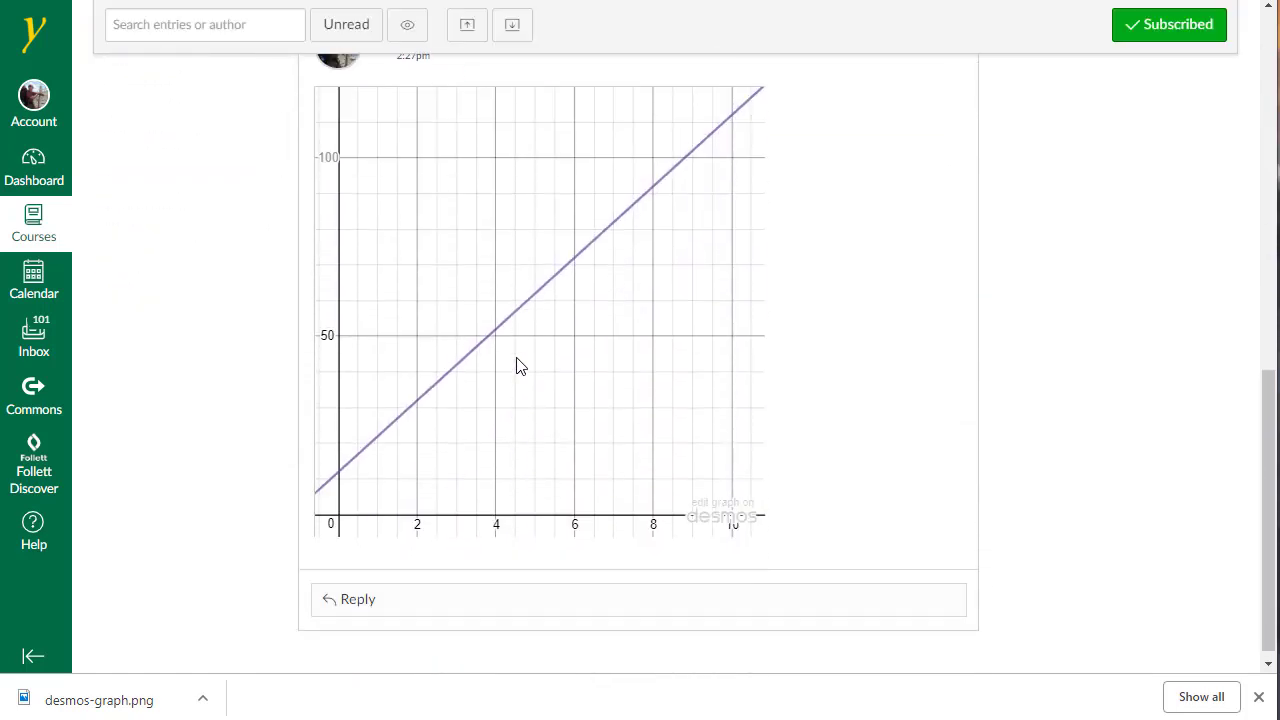